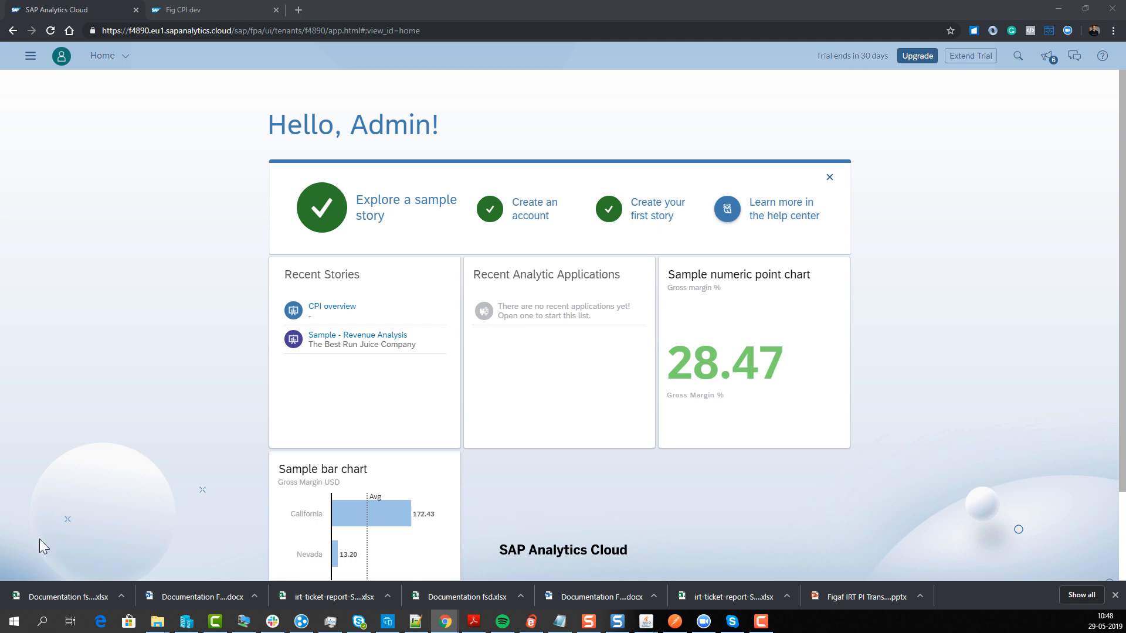
# - Switch to SAP Cloud Platform Integration and view its monitoring overview of message processing and integration content
pyautogui.click(241, 10)
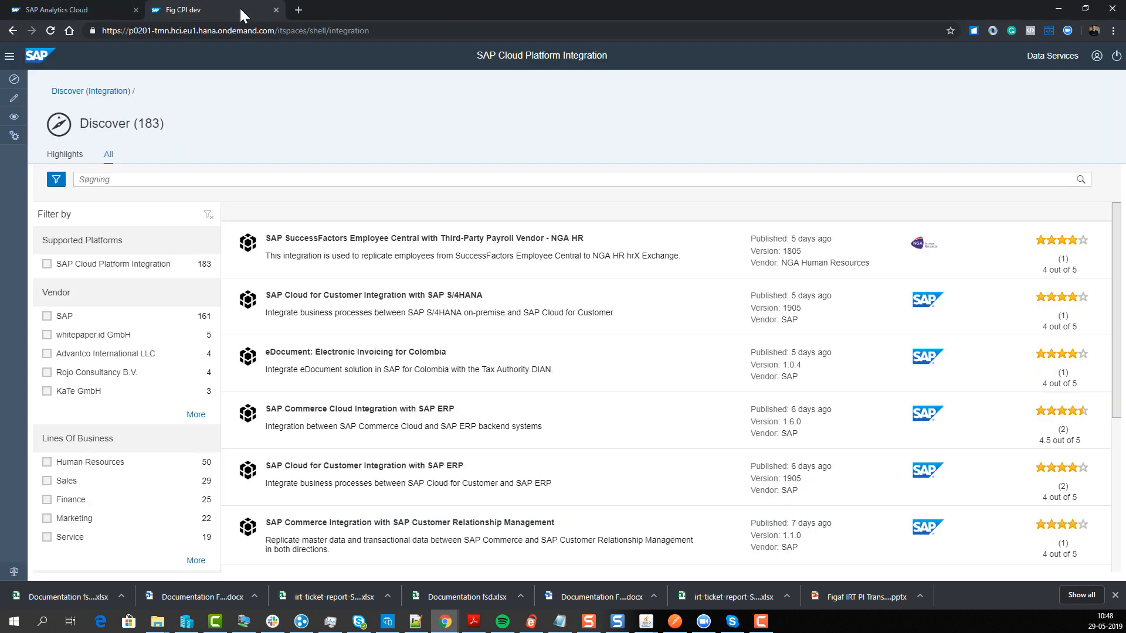
pyautogui.click(14, 117)
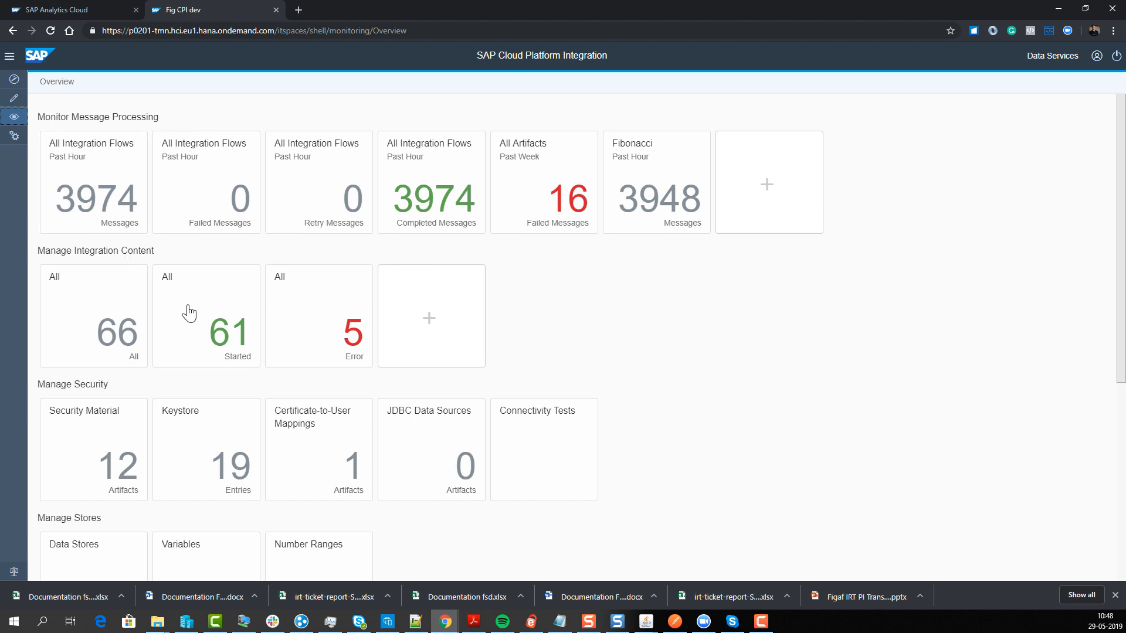
# - Switch back to SAP Analytics Cloud, open the list of data connections and point out the P0201 connection
pyautogui.click(87, 7)
pyautogui.click(123, 55)
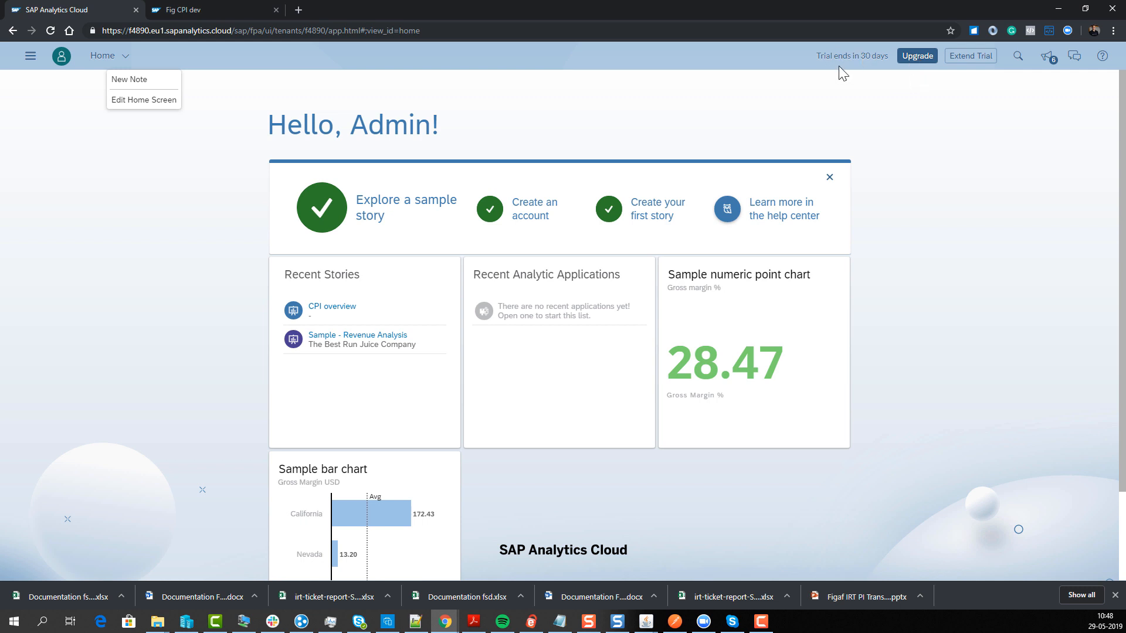
pyautogui.click(25, 56)
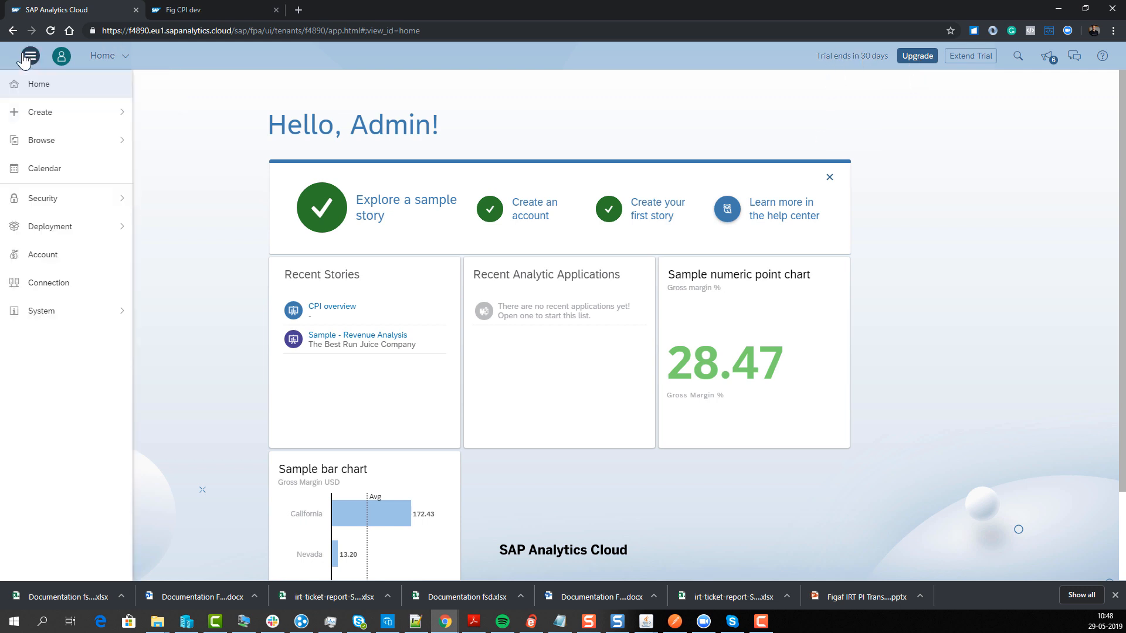
pyautogui.click(101, 285)
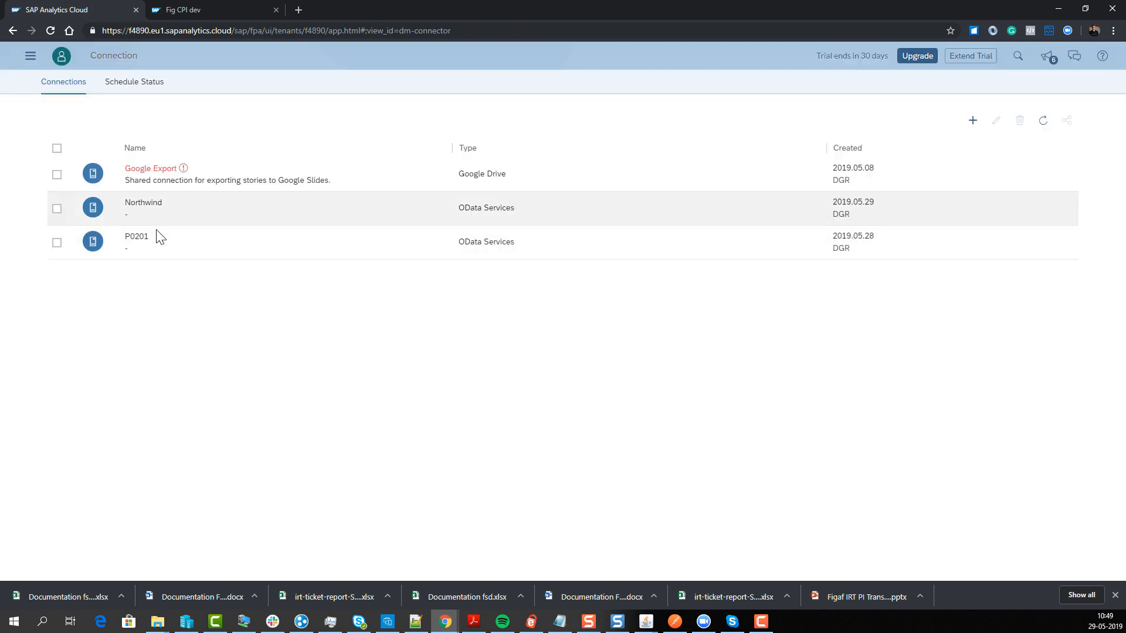
pyautogui.click(181, 241)
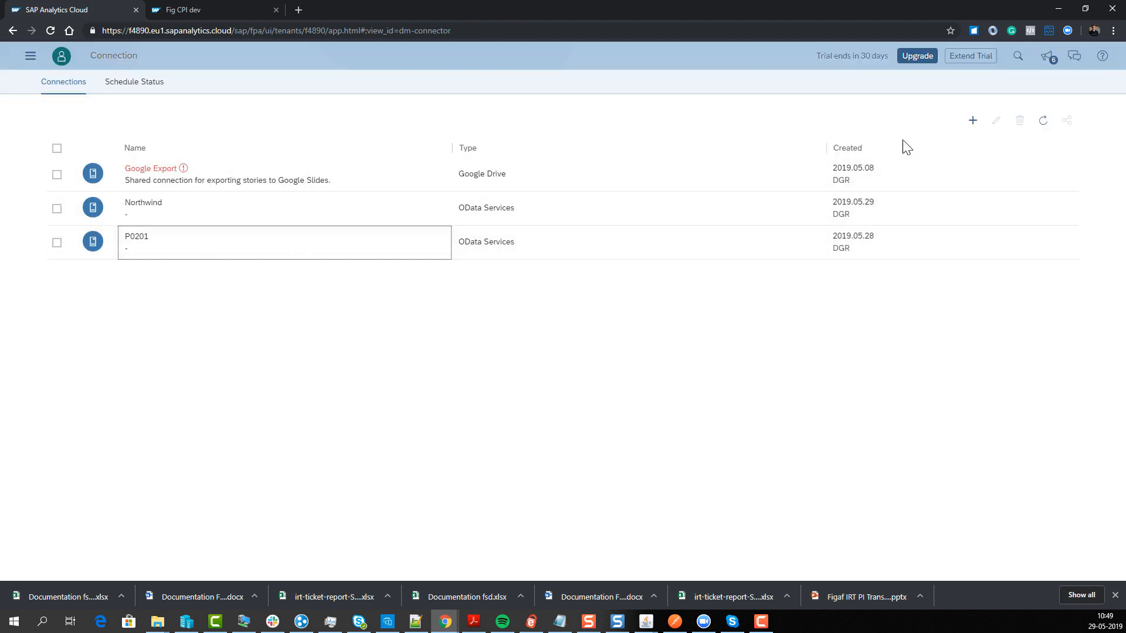
# - Start a new connection with OData Services as the datasource
pyautogui.click(973, 120)
pyautogui.scroll(-2, 575, 420)
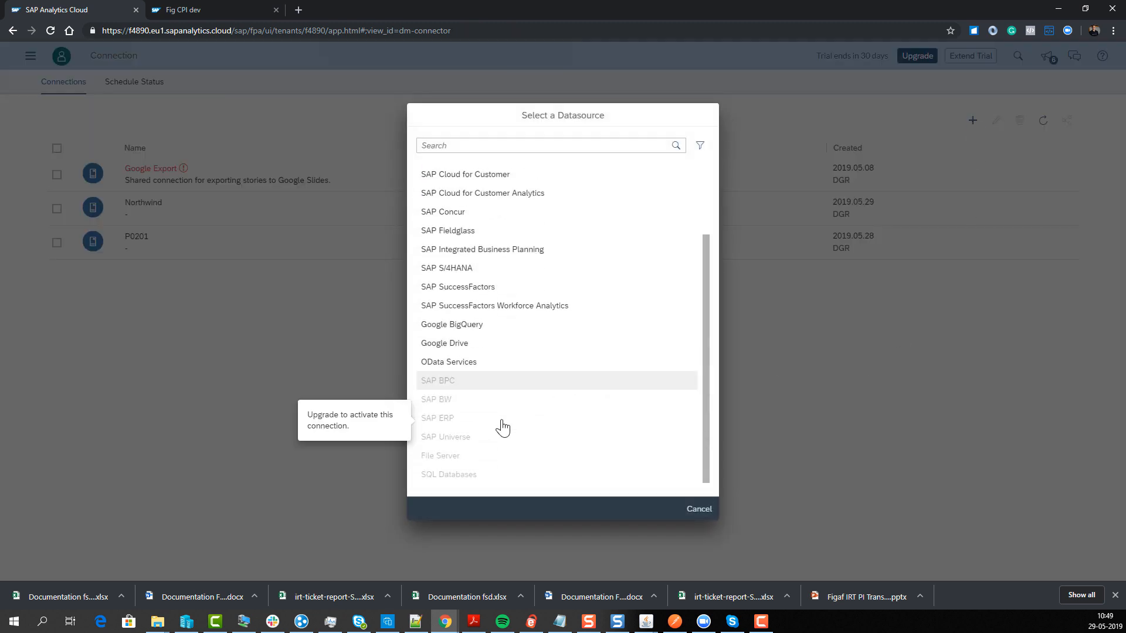
pyautogui.click(481, 362)
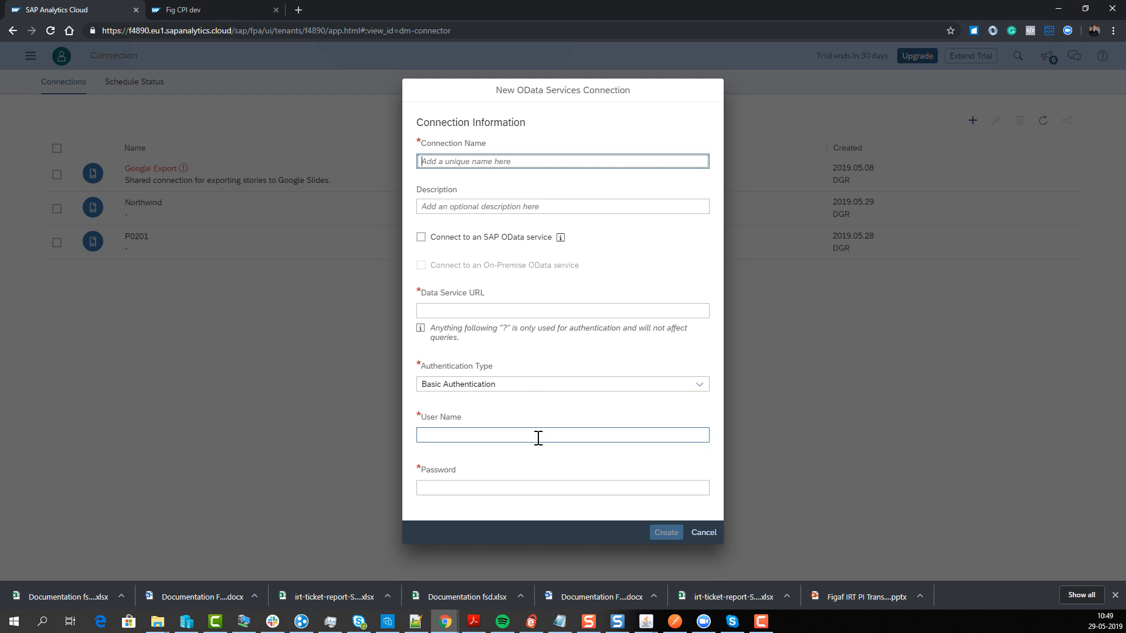
pyautogui.click(486, 311)
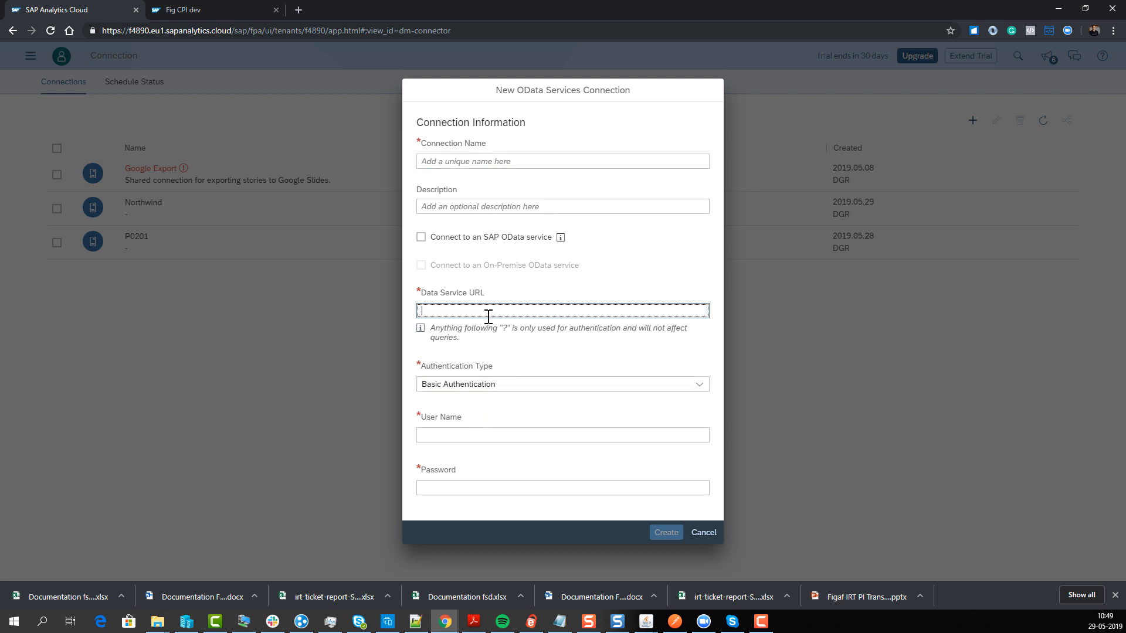
pyautogui.click(227, 11)
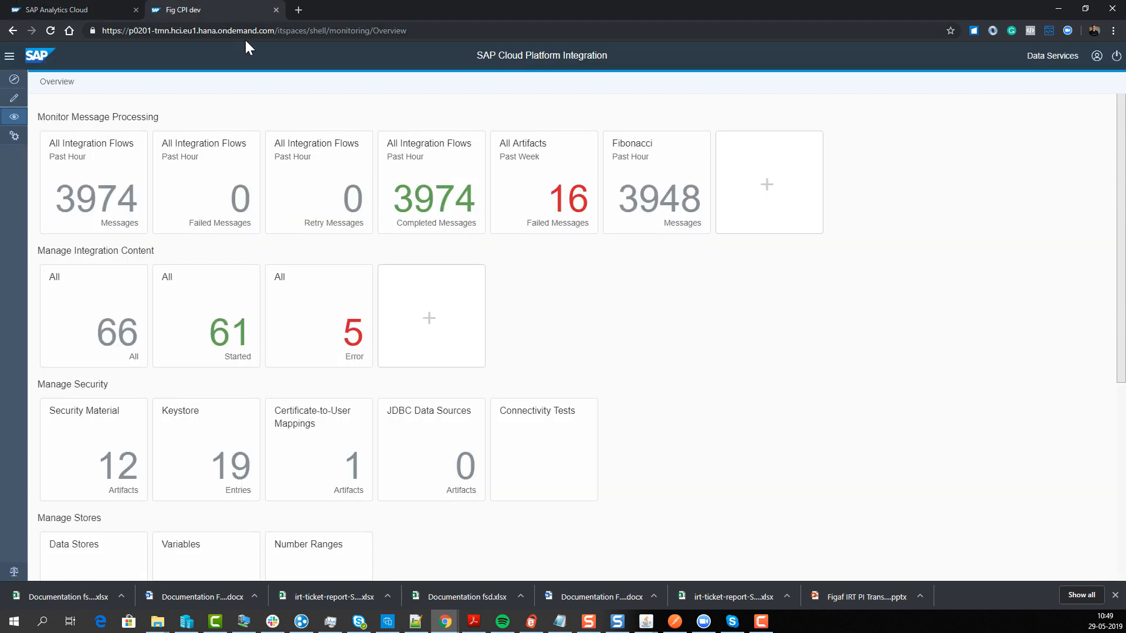
pyautogui.moveTo(275, 31); pyautogui.dragTo(102, 30)
pyautogui.hotkey('ctrl', 'c')
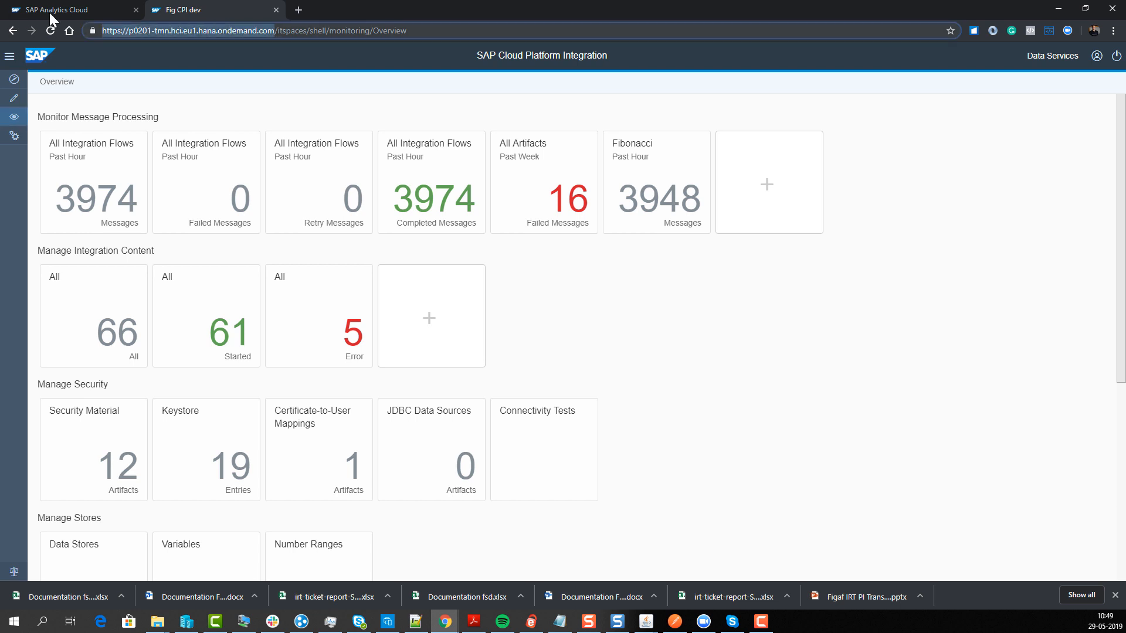
pyautogui.click(75, 8)
pyautogui.hotkey('ctrl', 'v')
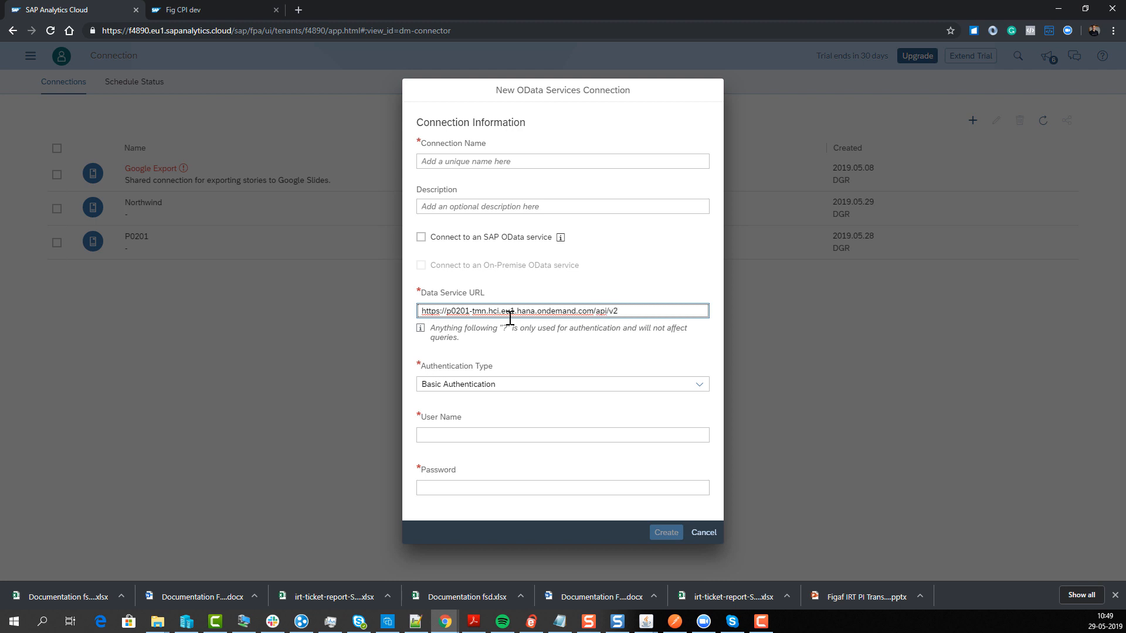
# - Review the available authentication types and cancel the new OData Services connection
pyautogui.click(516, 384)
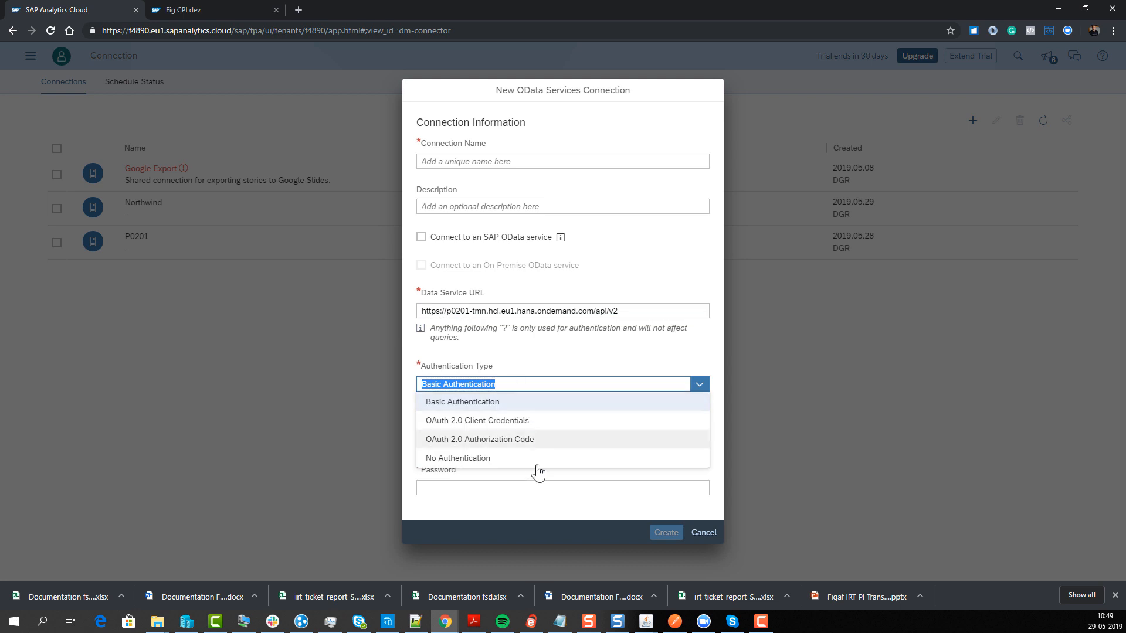
pyautogui.click(707, 532)
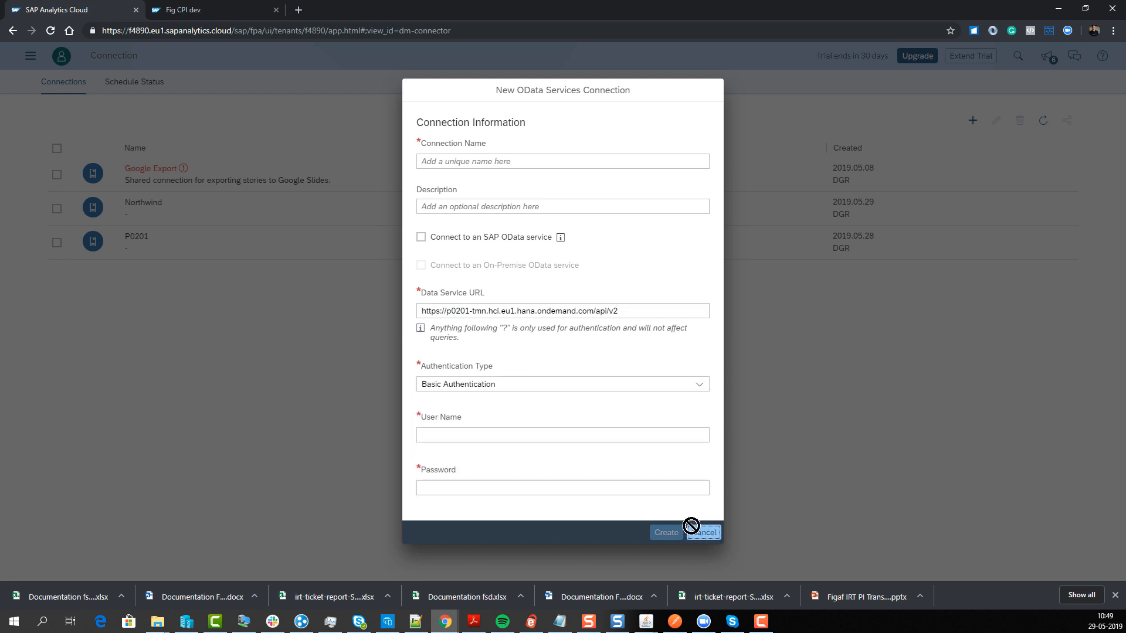
pyautogui.click(698, 531)
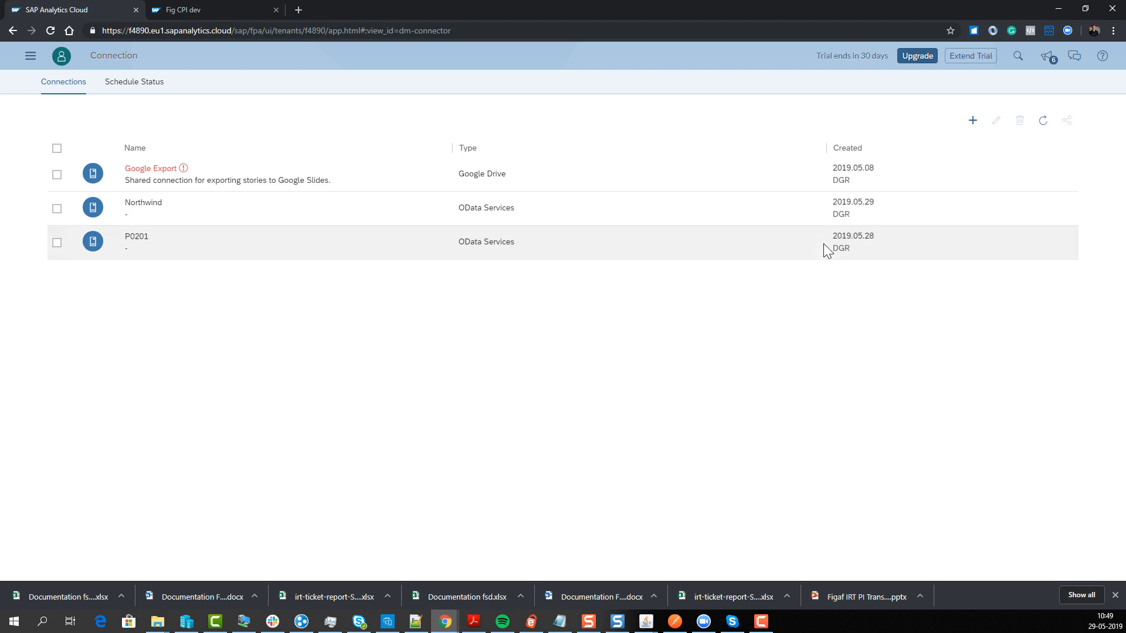
# - Inspect the settings of the existing P0201 connection and close them without changes
pyautogui.click(614, 237)
pyautogui.click(61, 243)
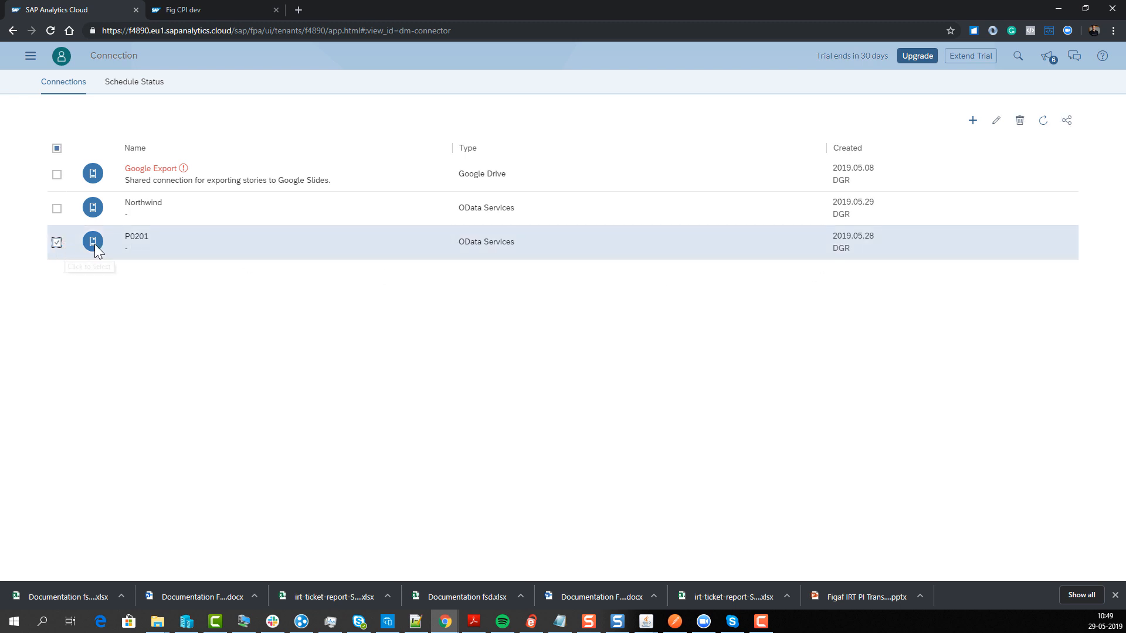
pyautogui.click(996, 121)
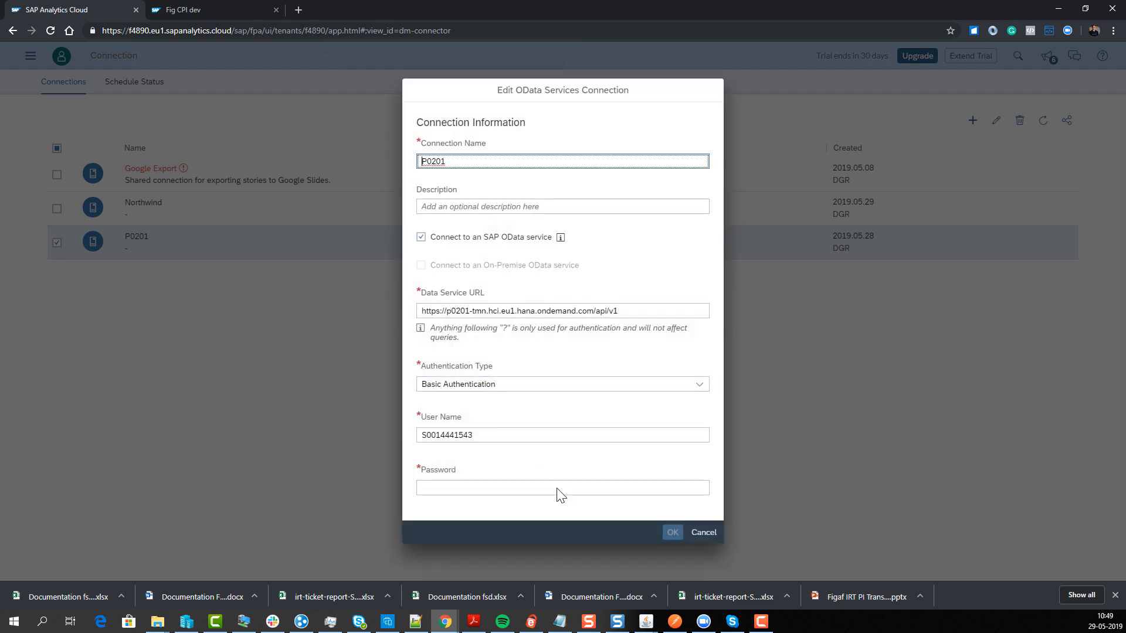
pyautogui.click(704, 532)
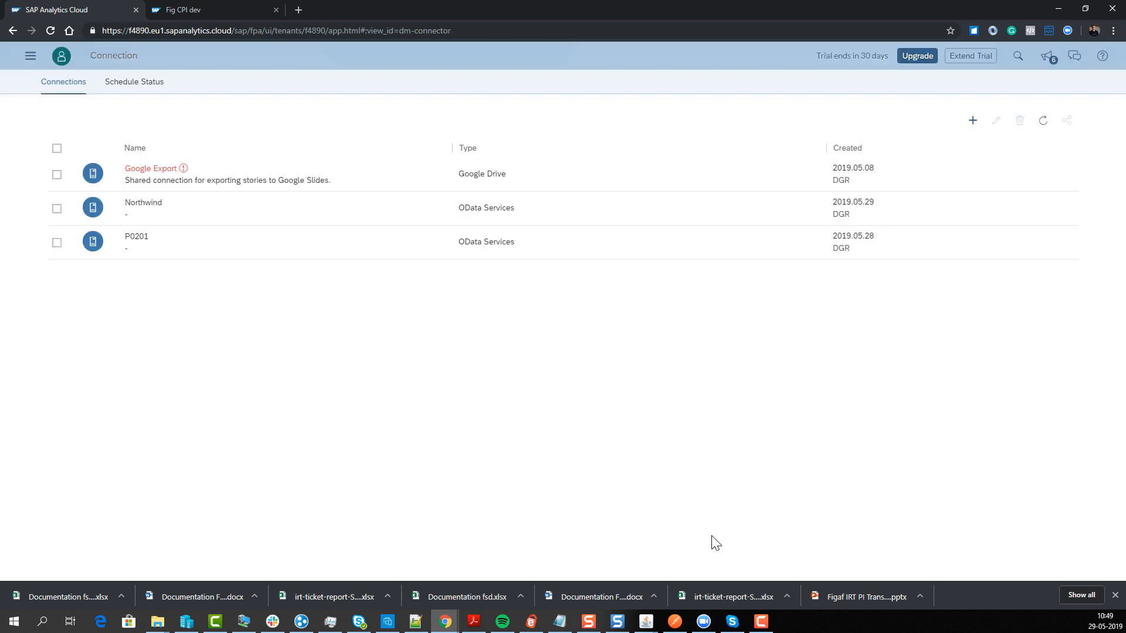
# - Create a new model that gets its data from an OData Services datasource
pyautogui.click(35, 61)
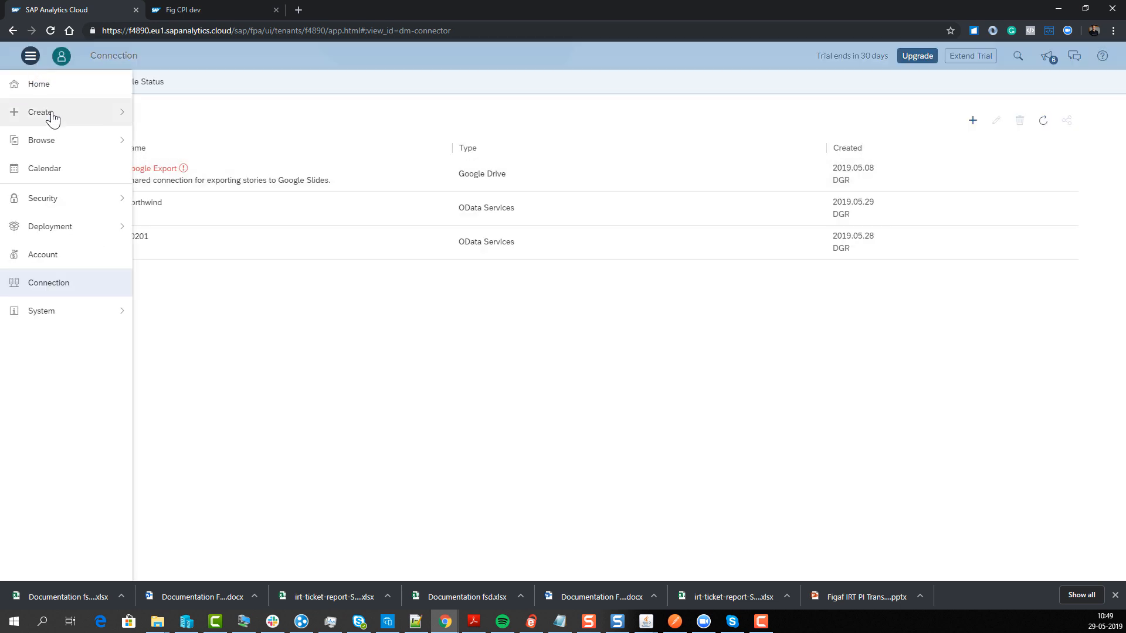
pyautogui.moveTo(66, 115)
pyautogui.click(194, 180)
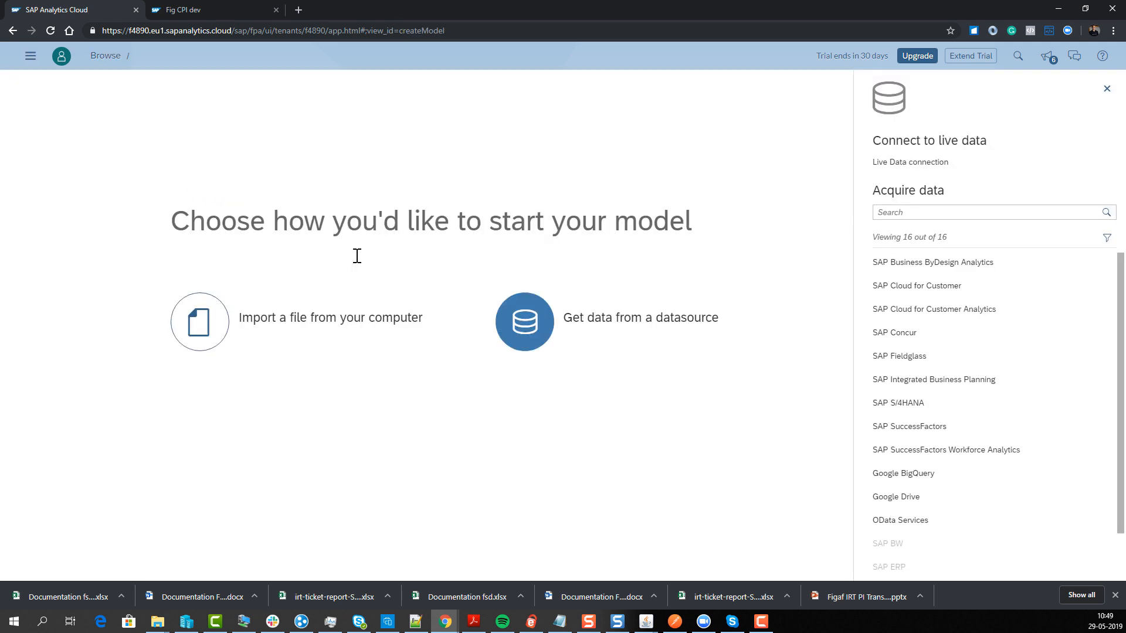
pyautogui.click(520, 332)
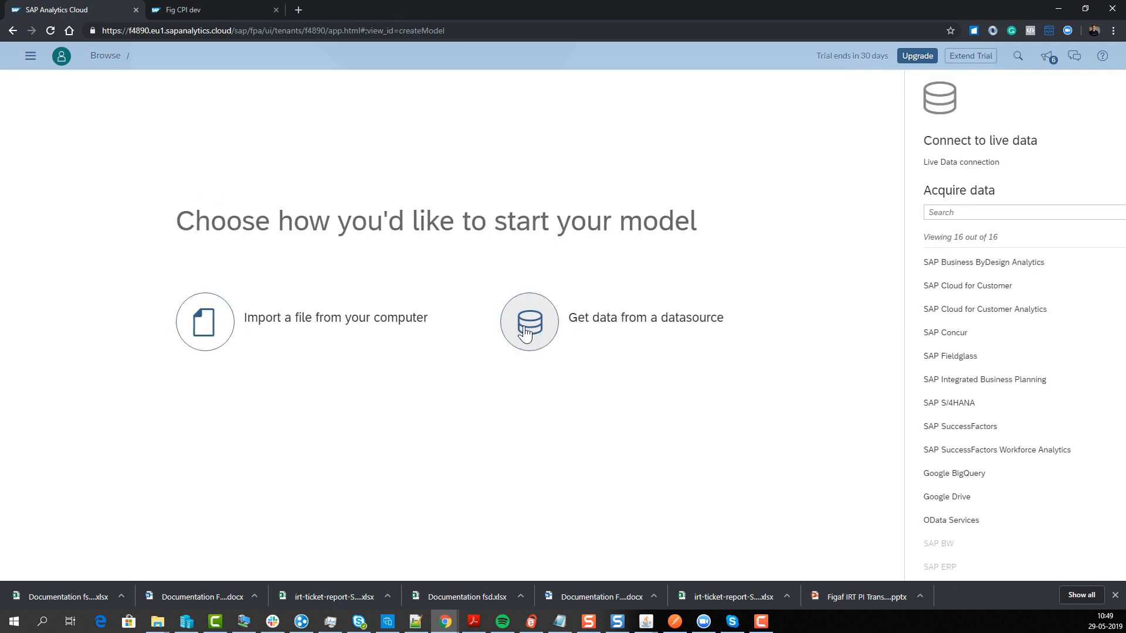
pyautogui.click(604, 328)
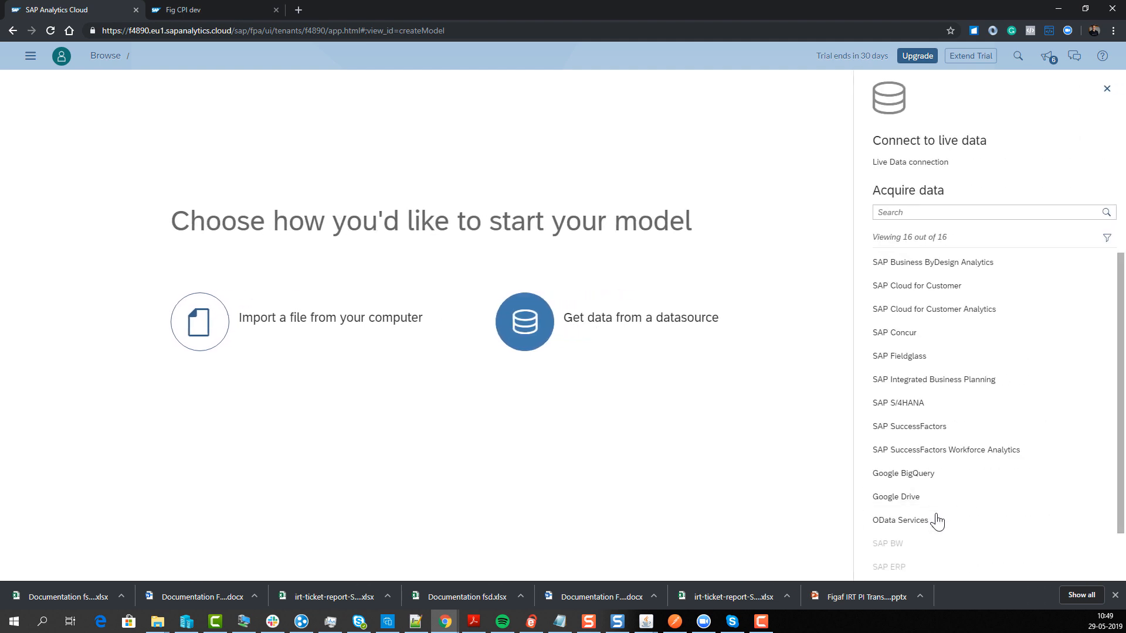
pyautogui.click(939, 521)
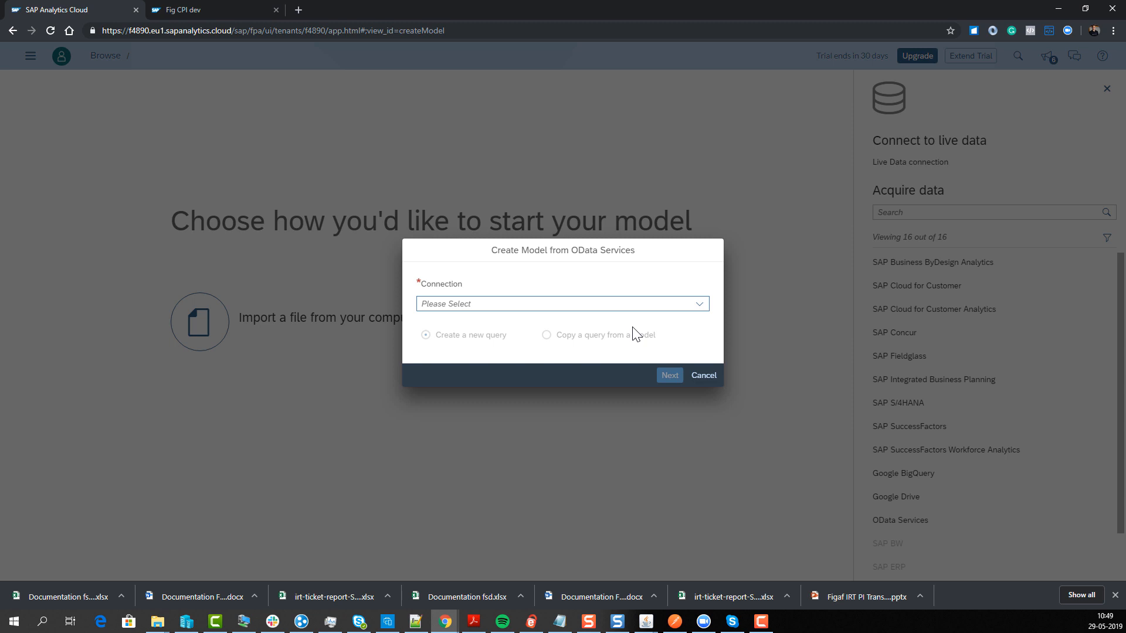
# - Use the P0201 connection for the model and proceed with creating a new query
pyautogui.click(700, 303)
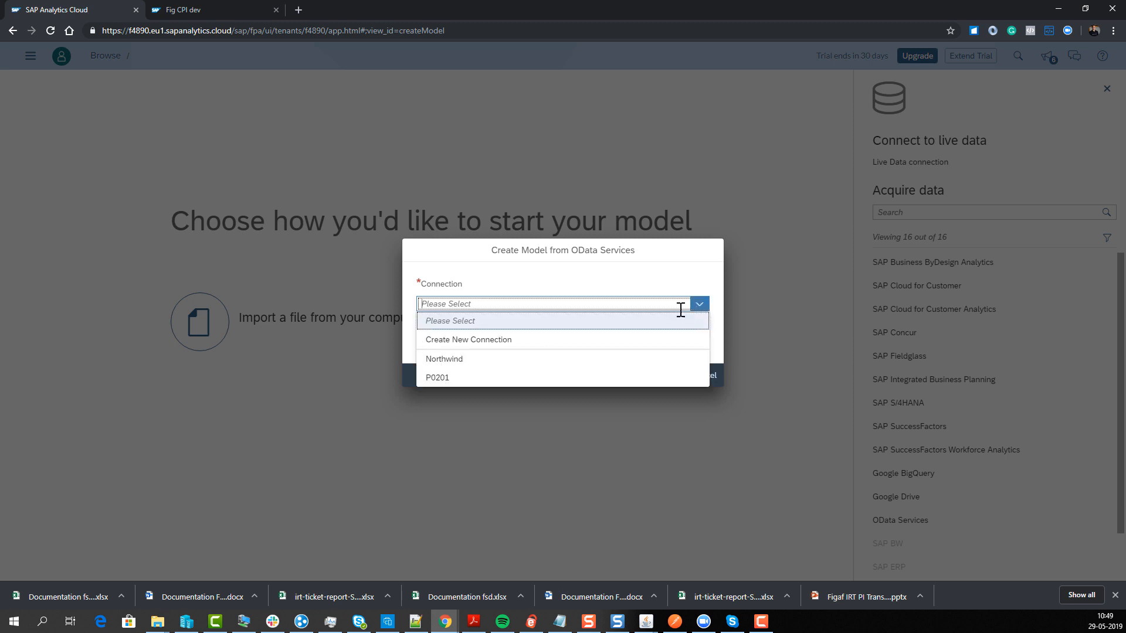
pyautogui.click(520, 378)
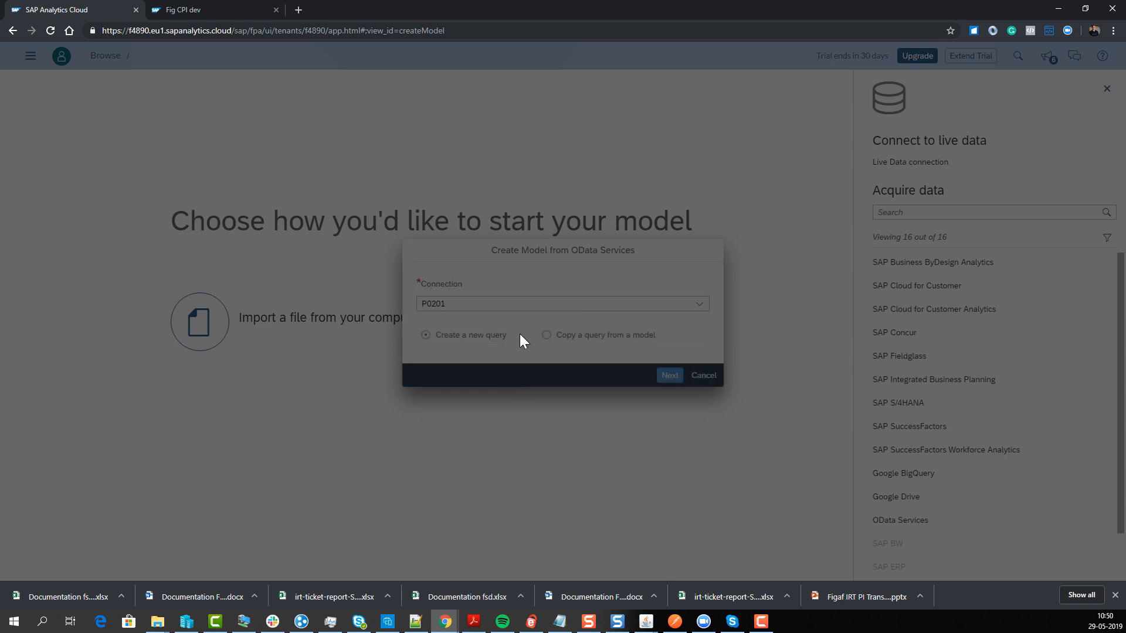
pyautogui.click(668, 380)
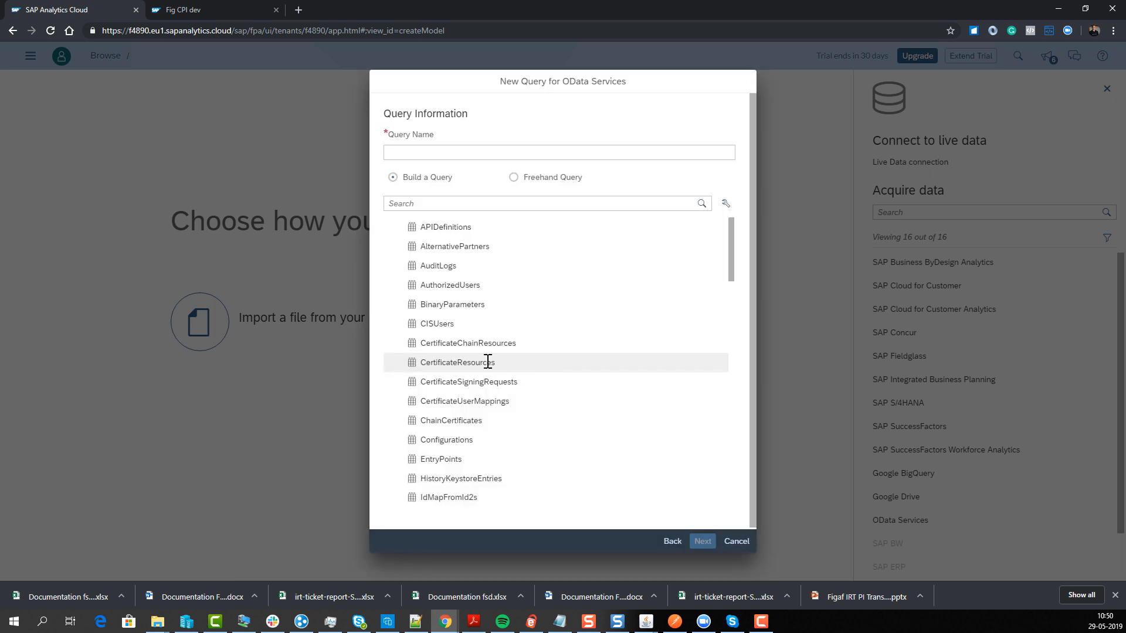
# - Base the query on MessageProcessingLogAttachments and add all of its fields, from PayloadSize to Name, to the selected data
pyautogui.scroll(-5, 477, 366)
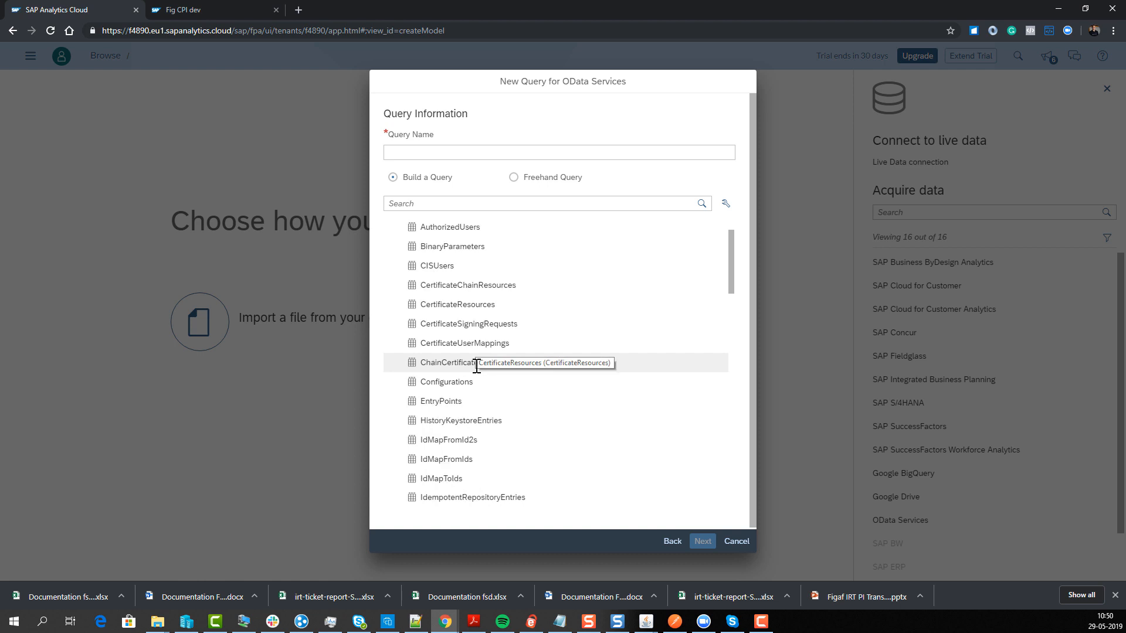
pyautogui.scroll(-6, 539, 416)
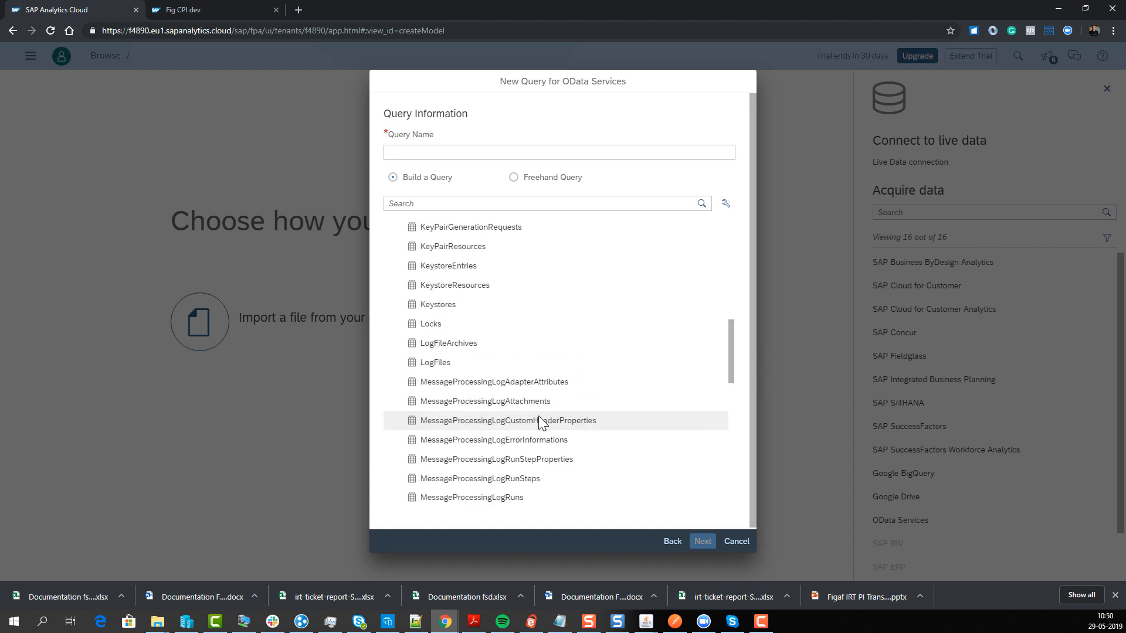
pyautogui.scroll(1, 536, 417)
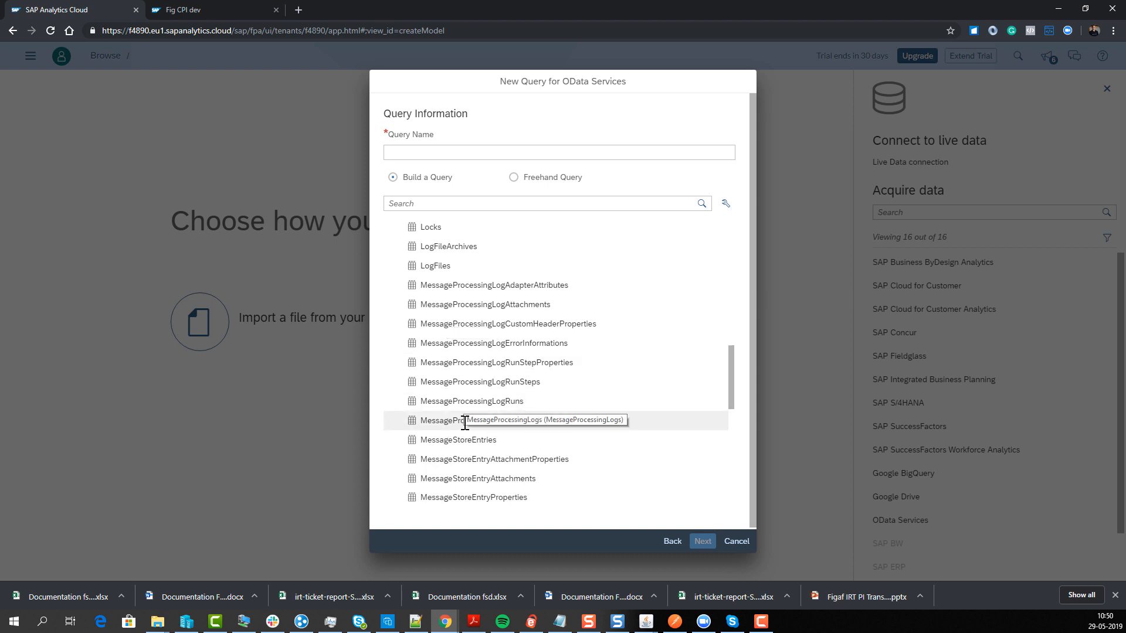
pyautogui.click(472, 304)
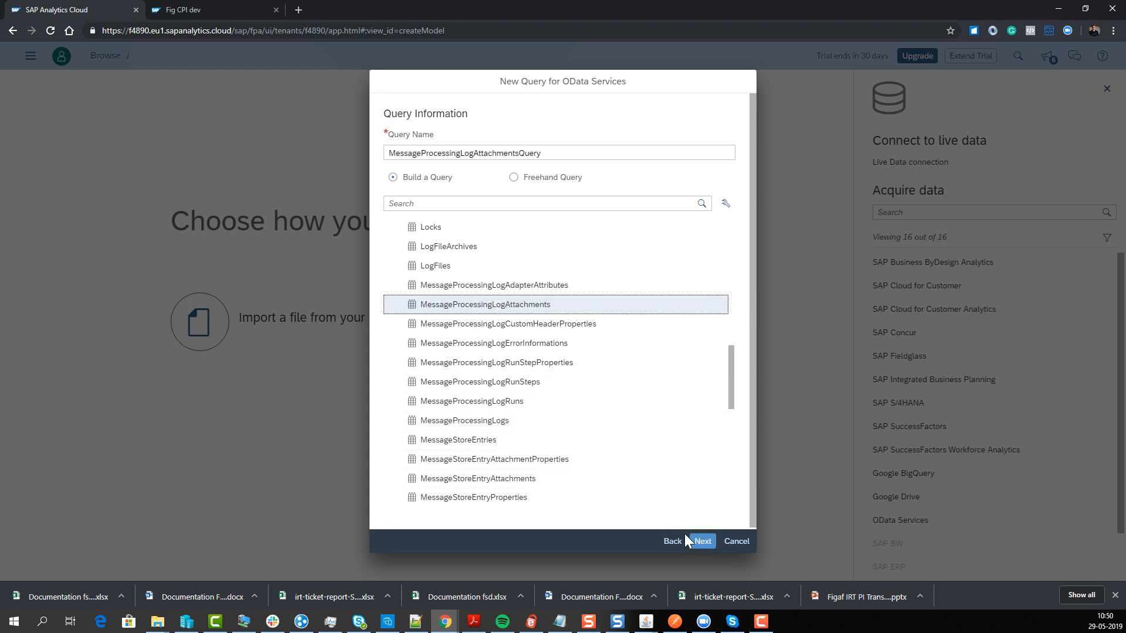
pyautogui.click(707, 542)
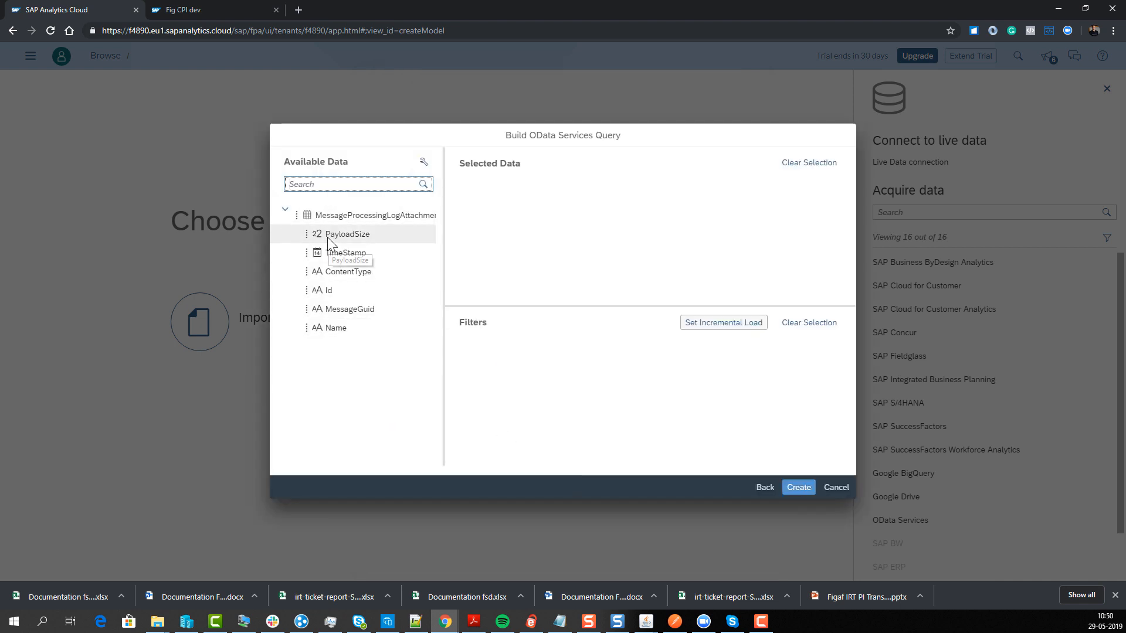
pyautogui.moveTo(325, 234); pyautogui.dragTo(529, 219)
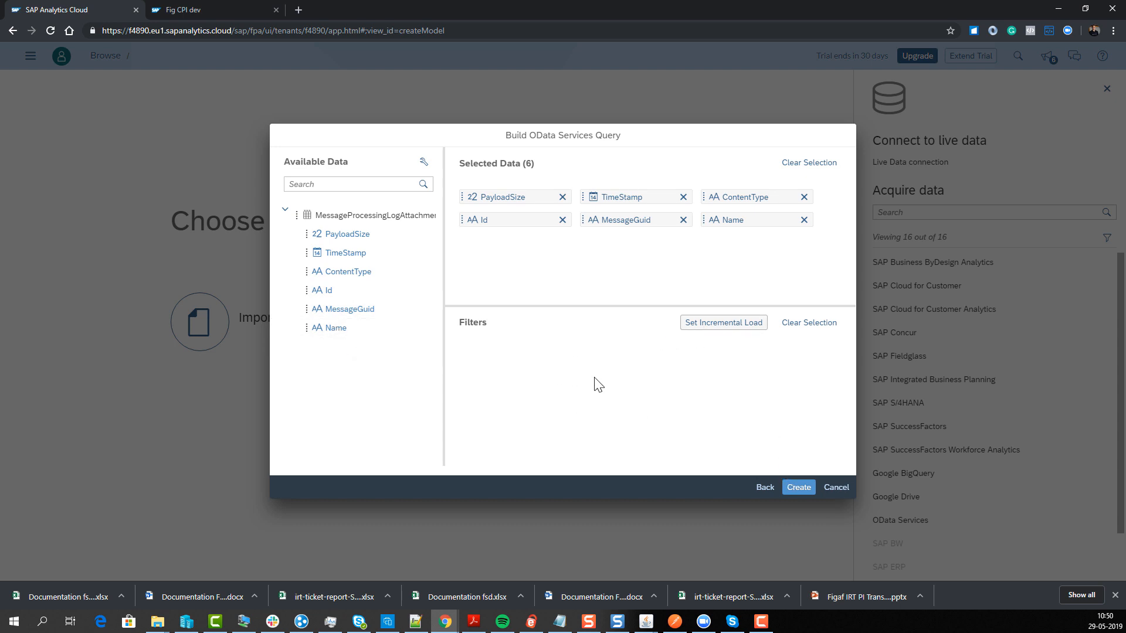
# - Try a TimeStamp filter, then replace it with an incremental load placeholder in the query filters
pyautogui.moveTo(350, 250); pyautogui.dragTo(589, 385)
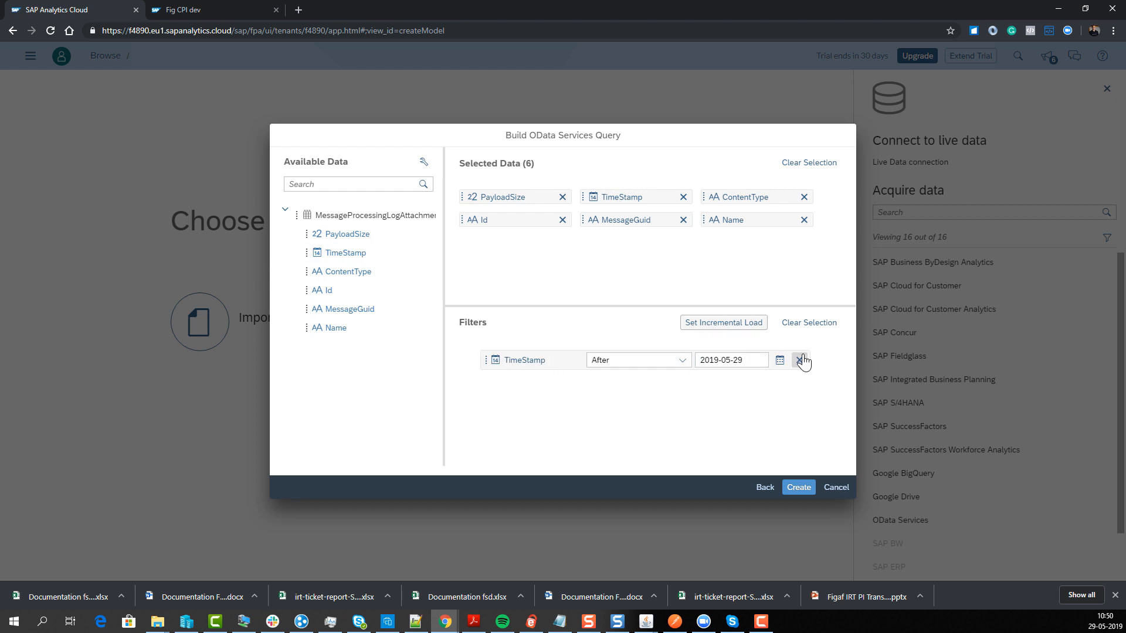
pyautogui.click(722, 322)
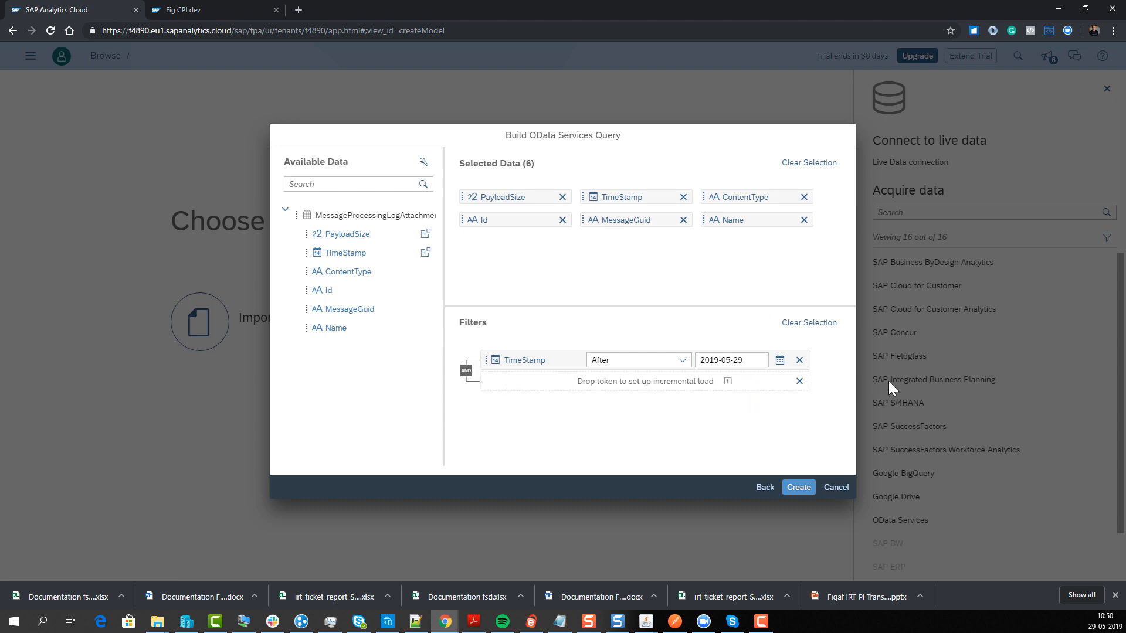
pyautogui.click(800, 360)
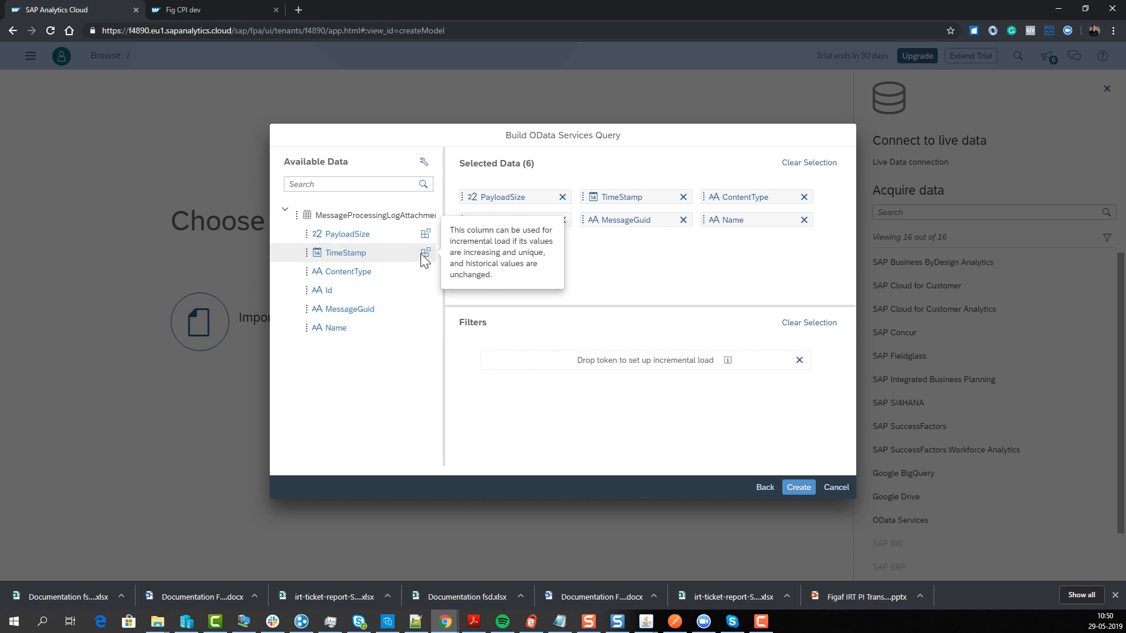
# - Set up the incremental load on TimeStamp and create the MessageProcessingLogAttachments query
pyautogui.moveTo(424, 254); pyautogui.dragTo(620, 393)
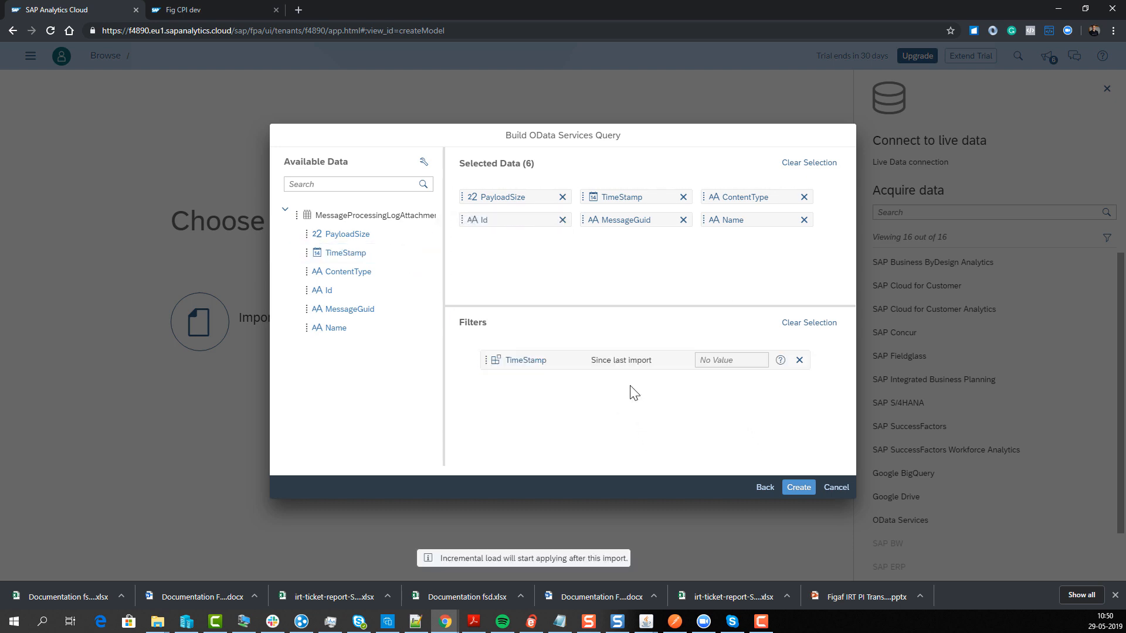
pyautogui.click(791, 488)
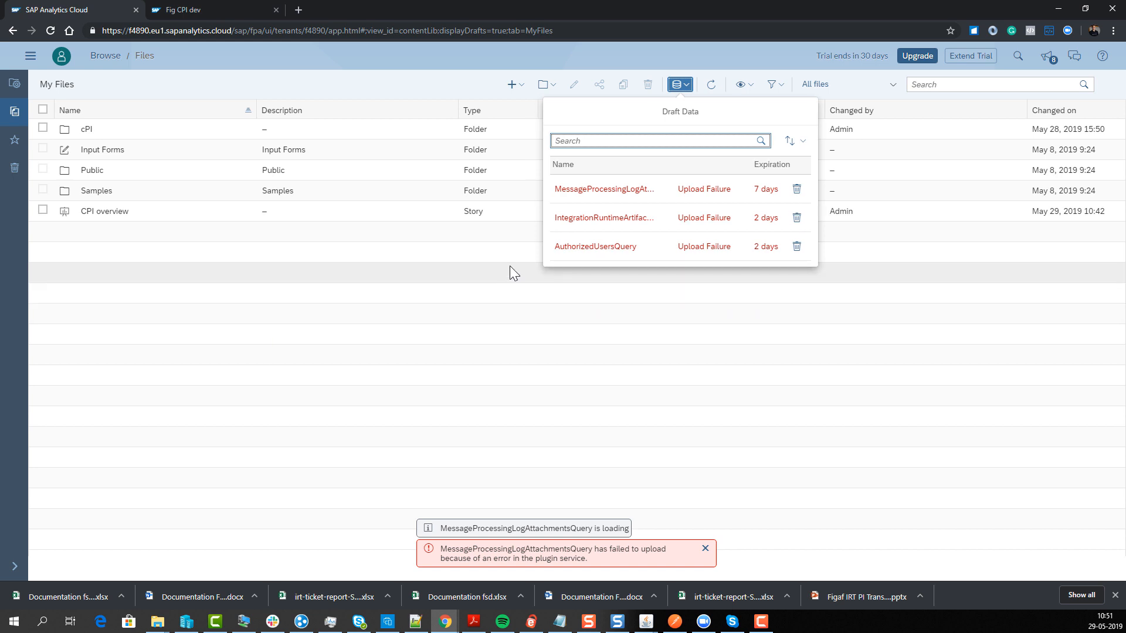
pyautogui.click(709, 549)
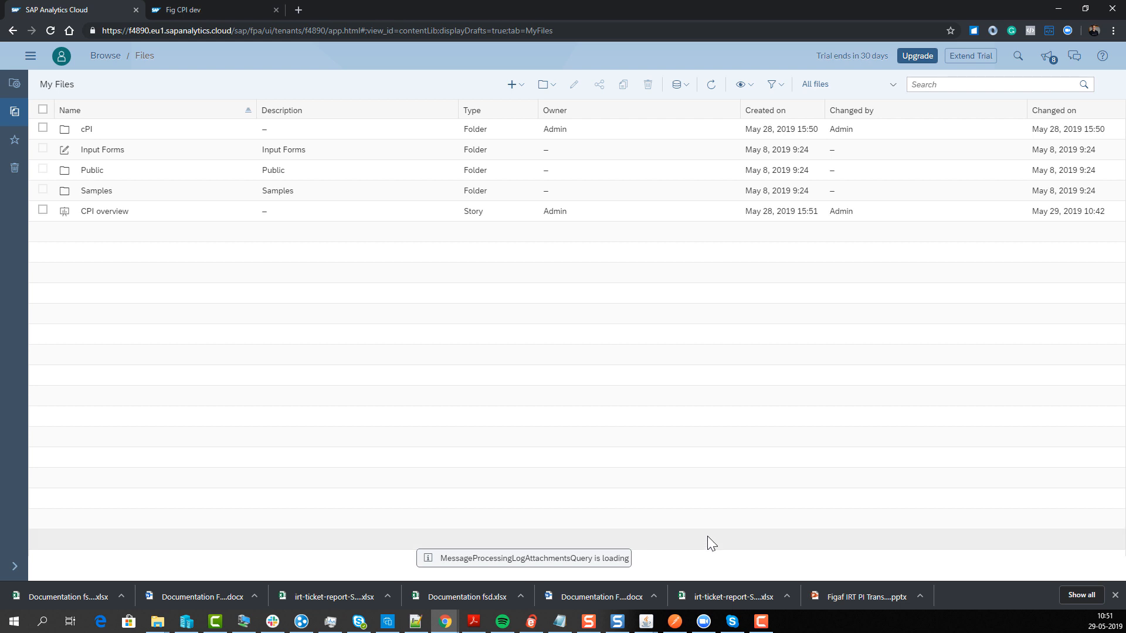
# - Open the CPI model in the cPI folder and display its data management view
pyautogui.click(83, 132)
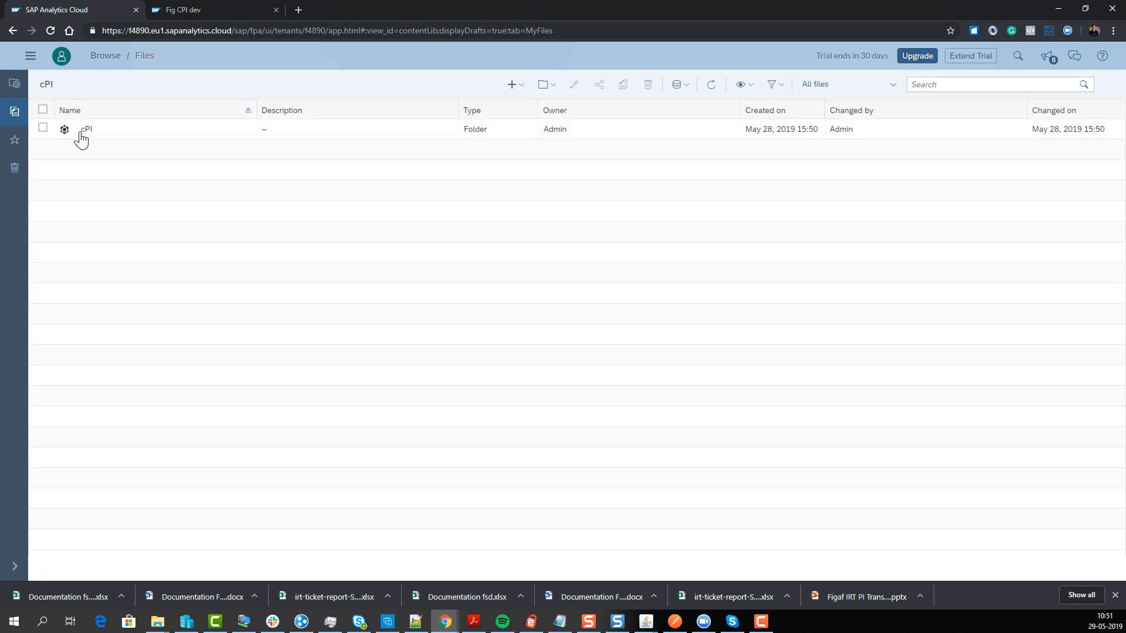
pyautogui.click(108, 132)
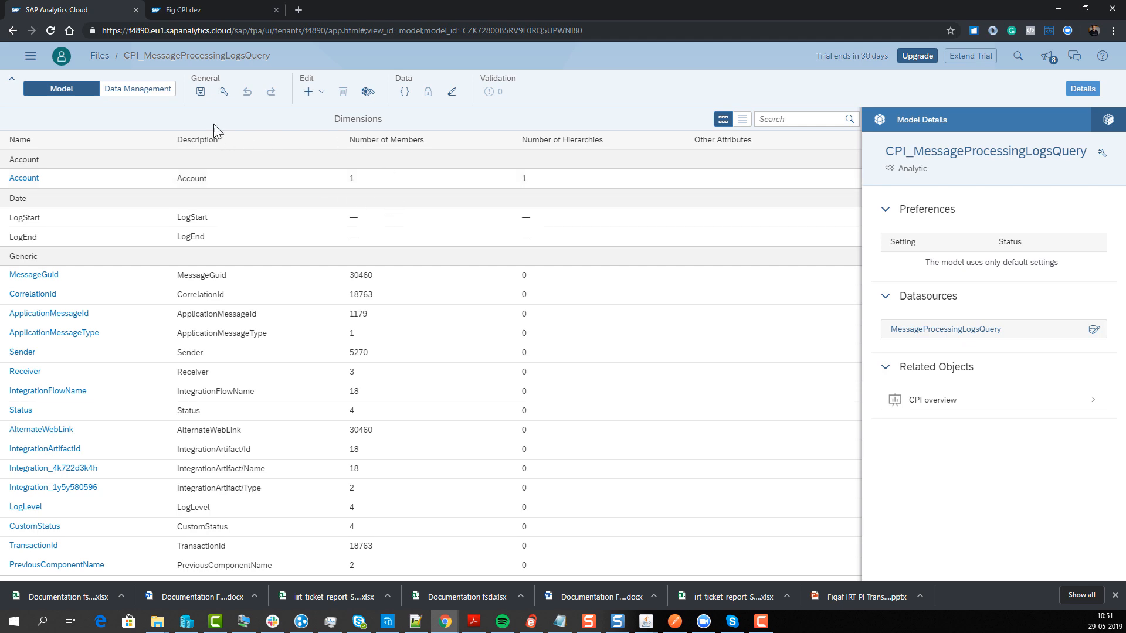
pyautogui.click(158, 90)
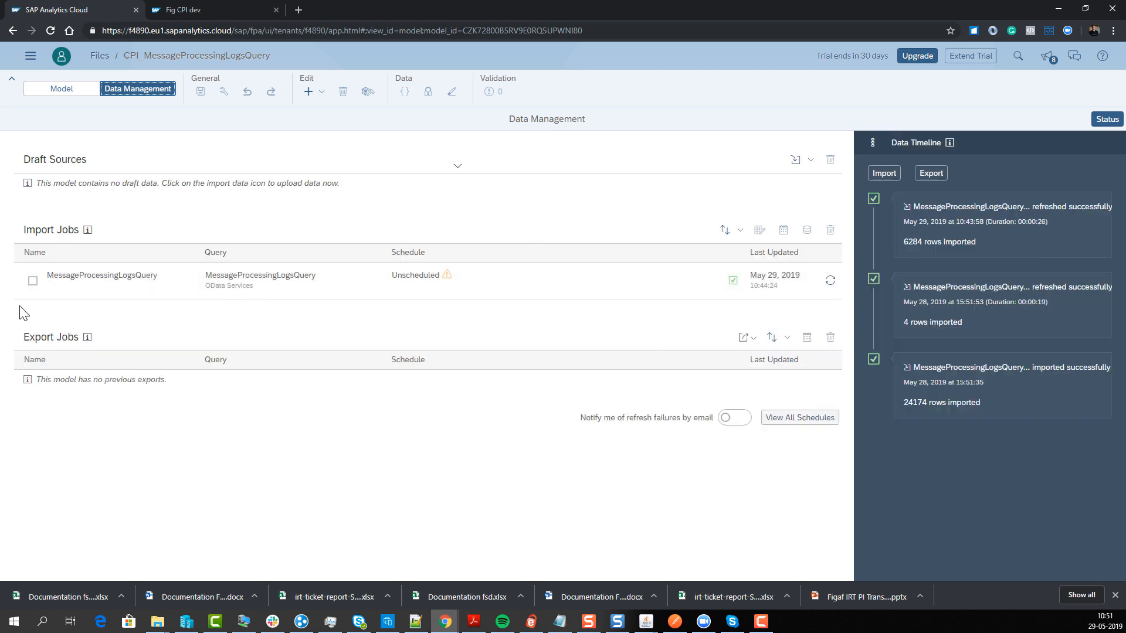
# - Set the MessageProcessingLogsQuery import job to a repeating hourly schedule, every 2 hours
pyautogui.click(33, 280)
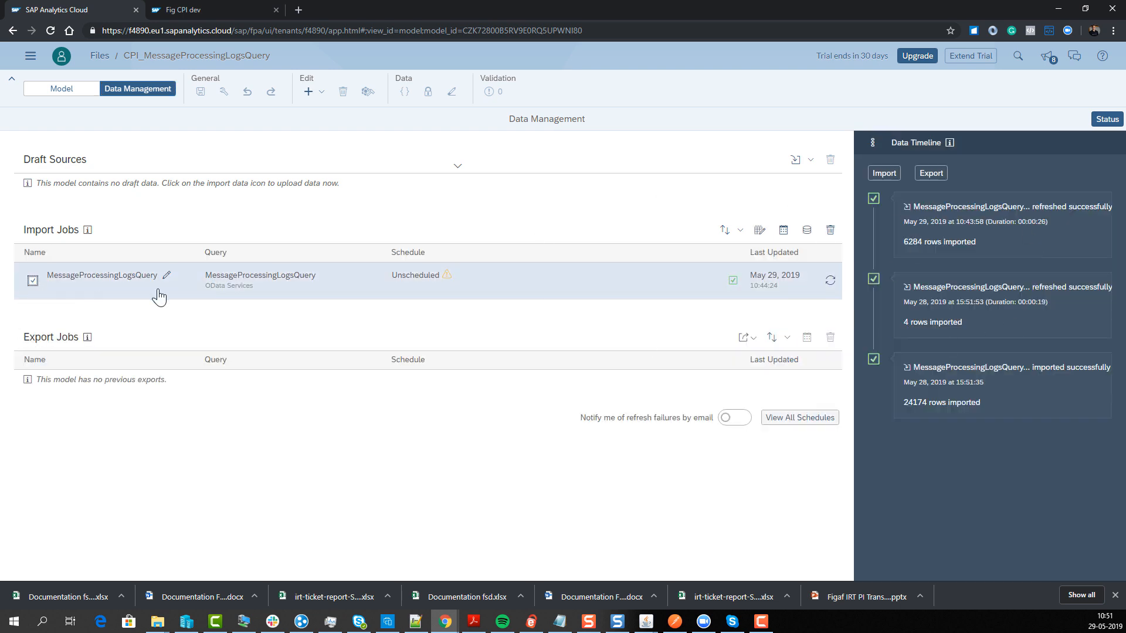
pyautogui.click(799, 232)
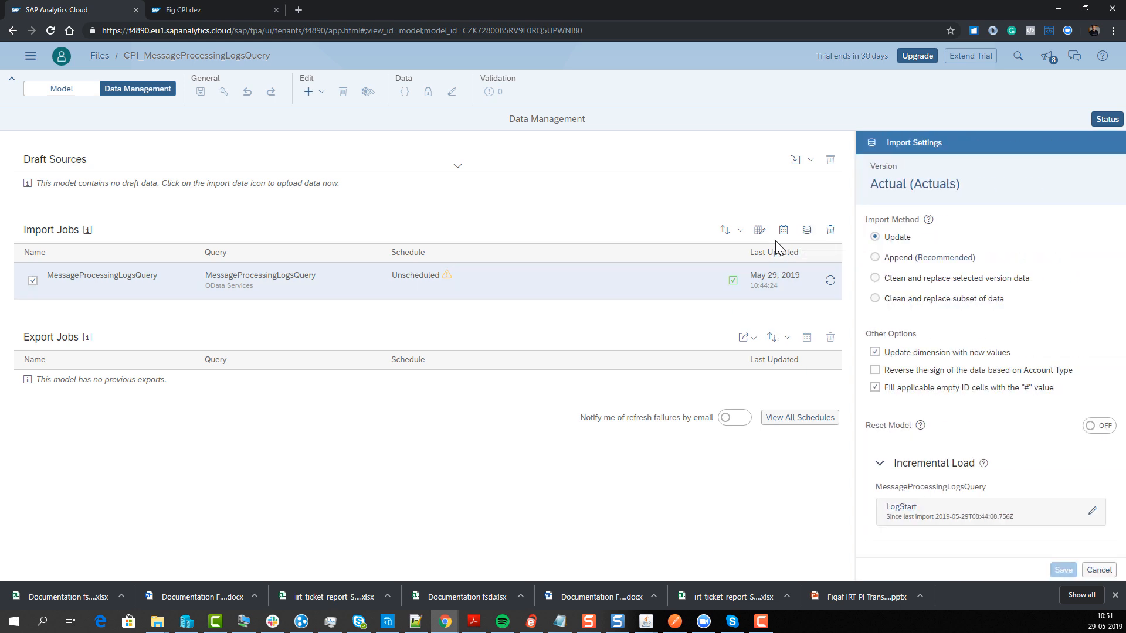
pyautogui.click(784, 230)
pyautogui.click(885, 258)
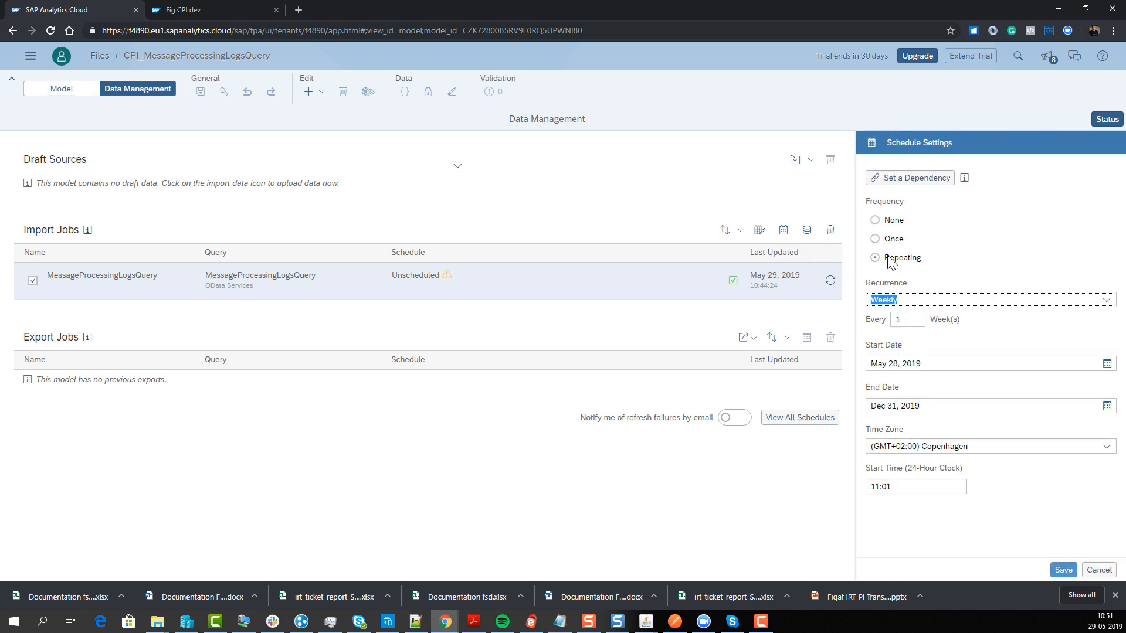
pyautogui.click(929, 302)
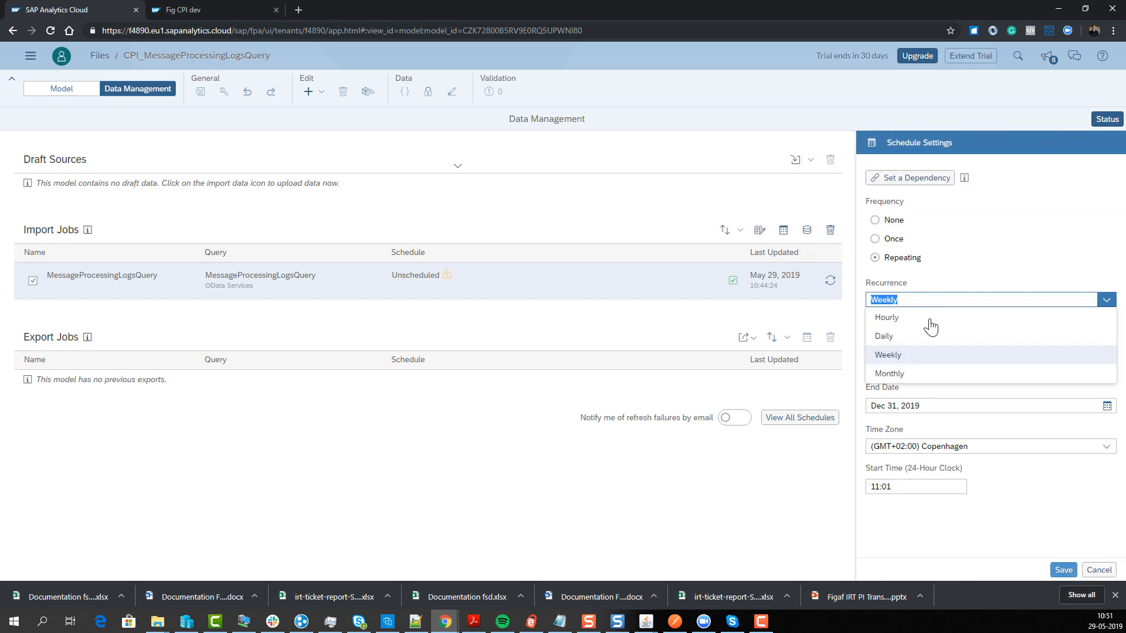
pyautogui.click(909, 318)
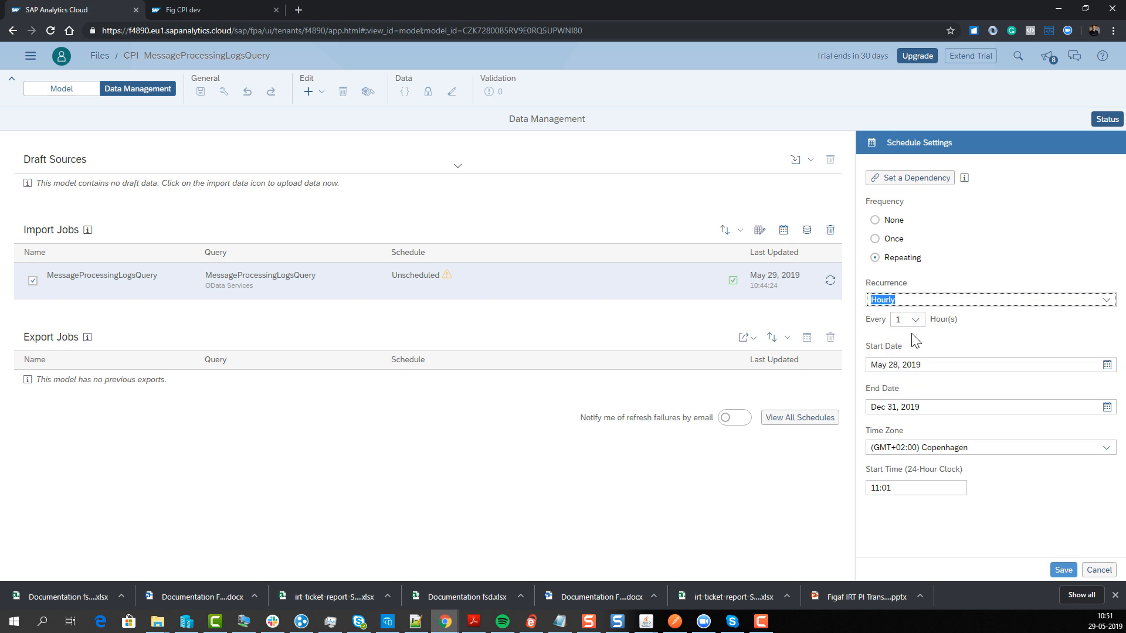
pyautogui.click(906, 321)
pyautogui.click(915, 320)
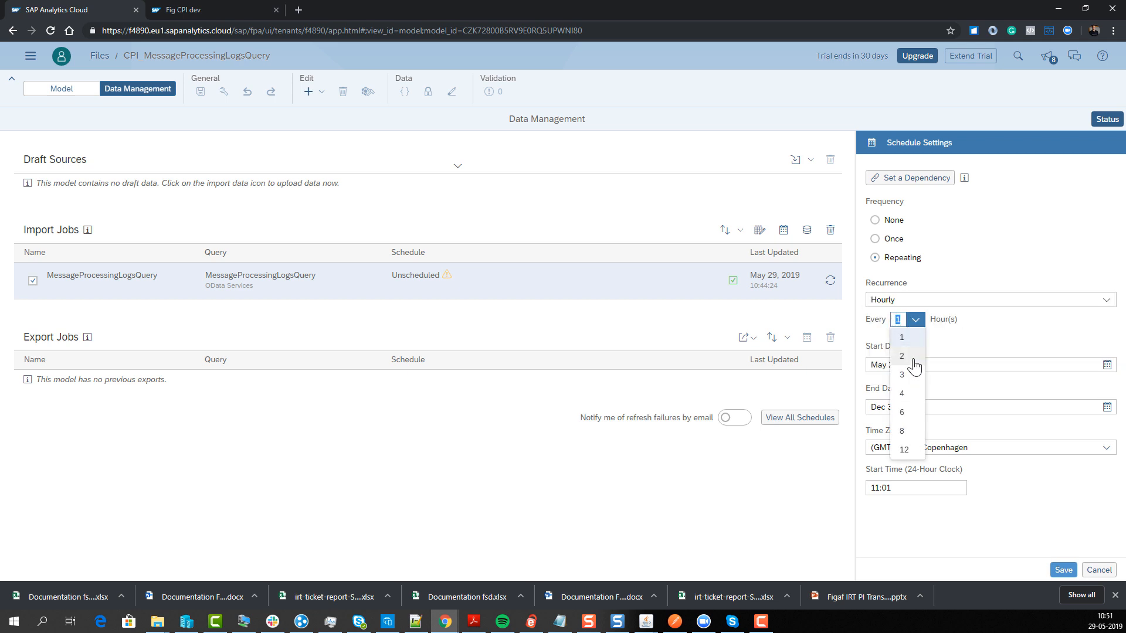
pyautogui.click(910, 361)
# - Set the import schedule's start date to May 30, 2019, save it and close the schedule settings
pyautogui.click(1053, 571)
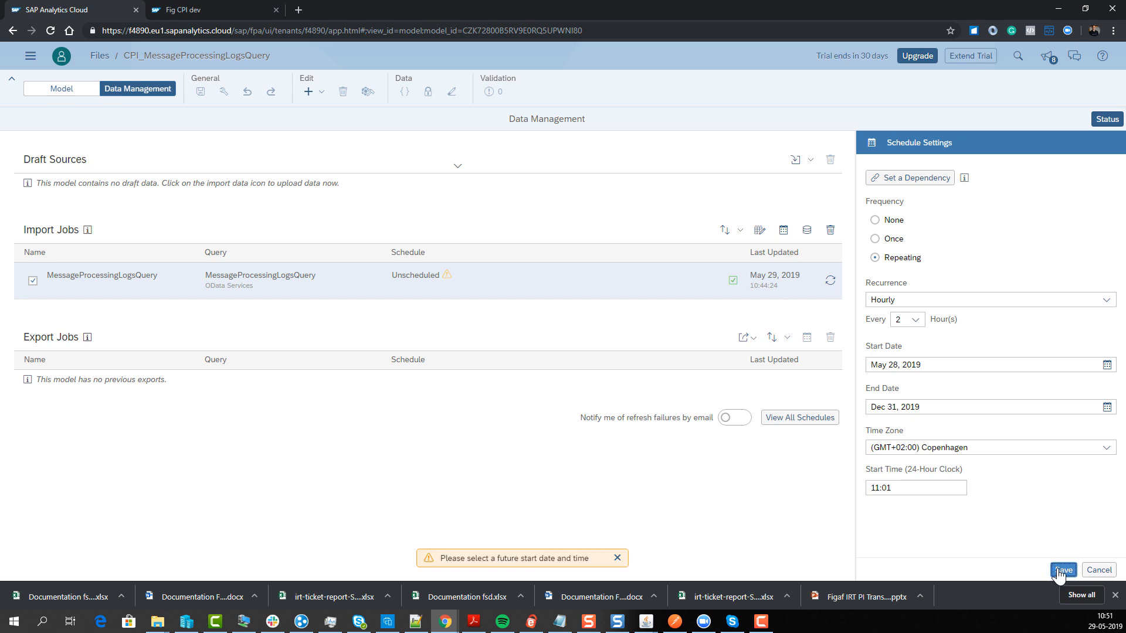
pyautogui.click(1060, 574)
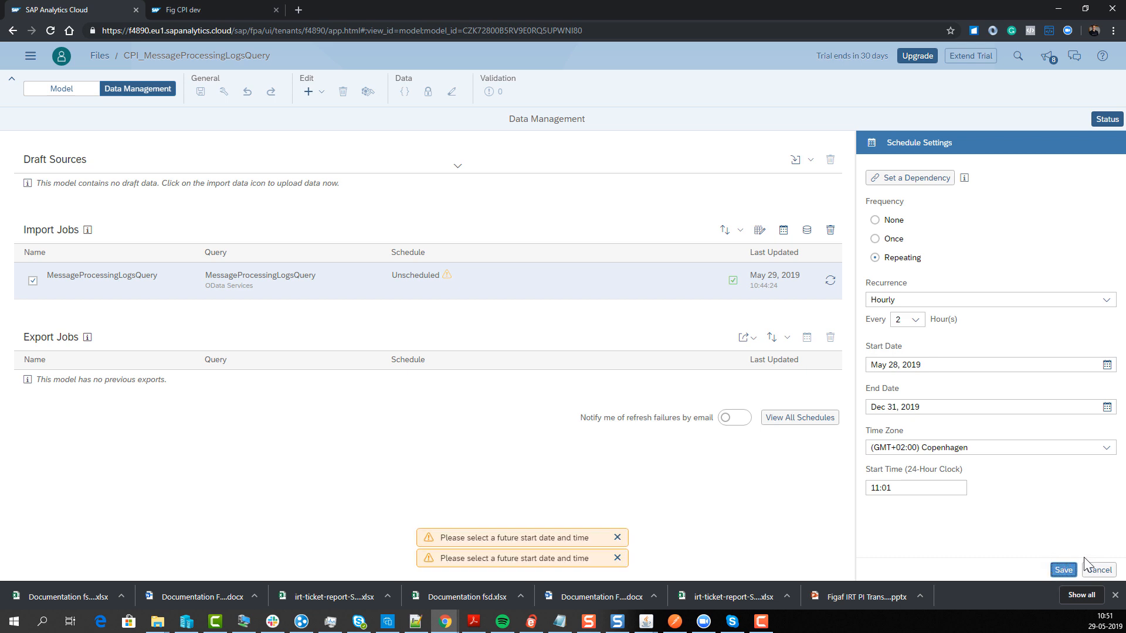
pyautogui.click(1113, 365)
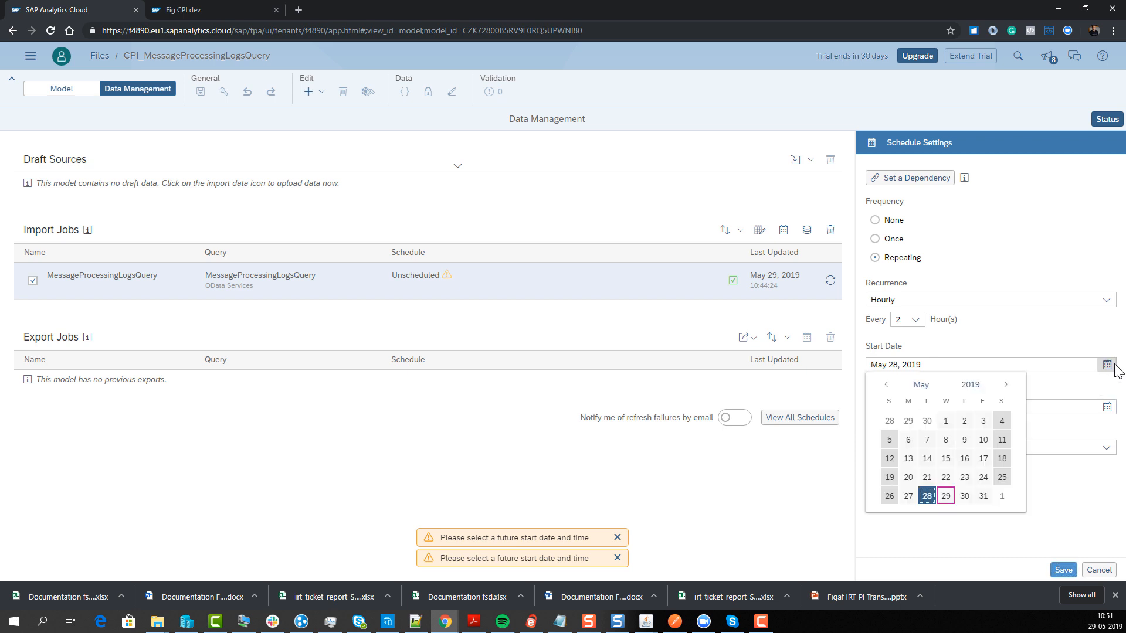
pyautogui.click(1062, 570)
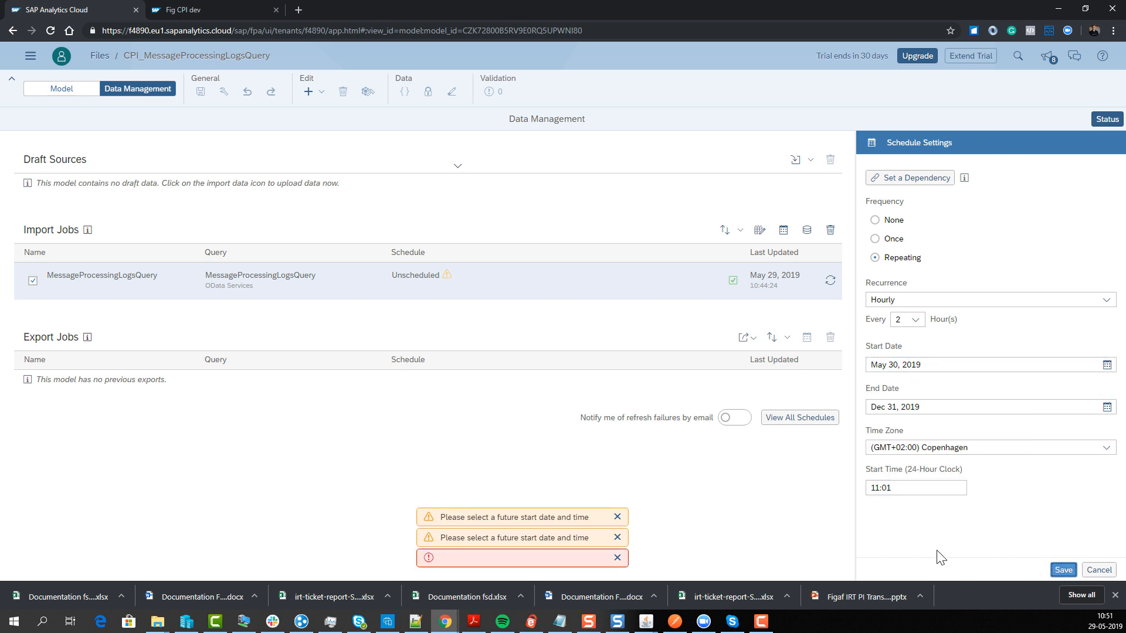
pyautogui.click(1098, 569)
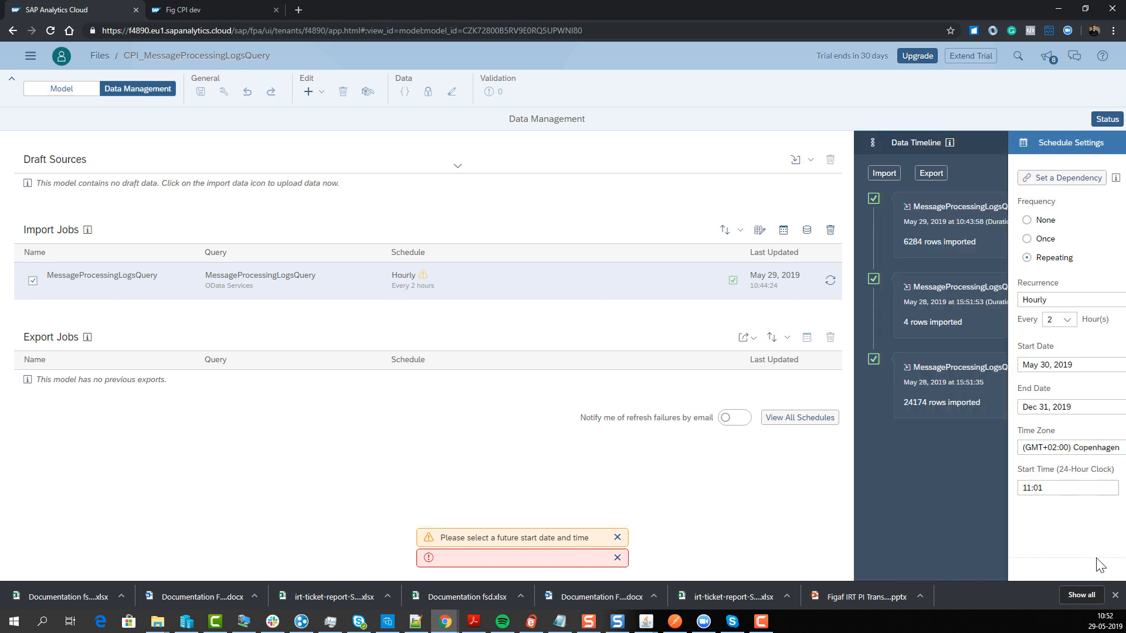
pyautogui.click(59, 89)
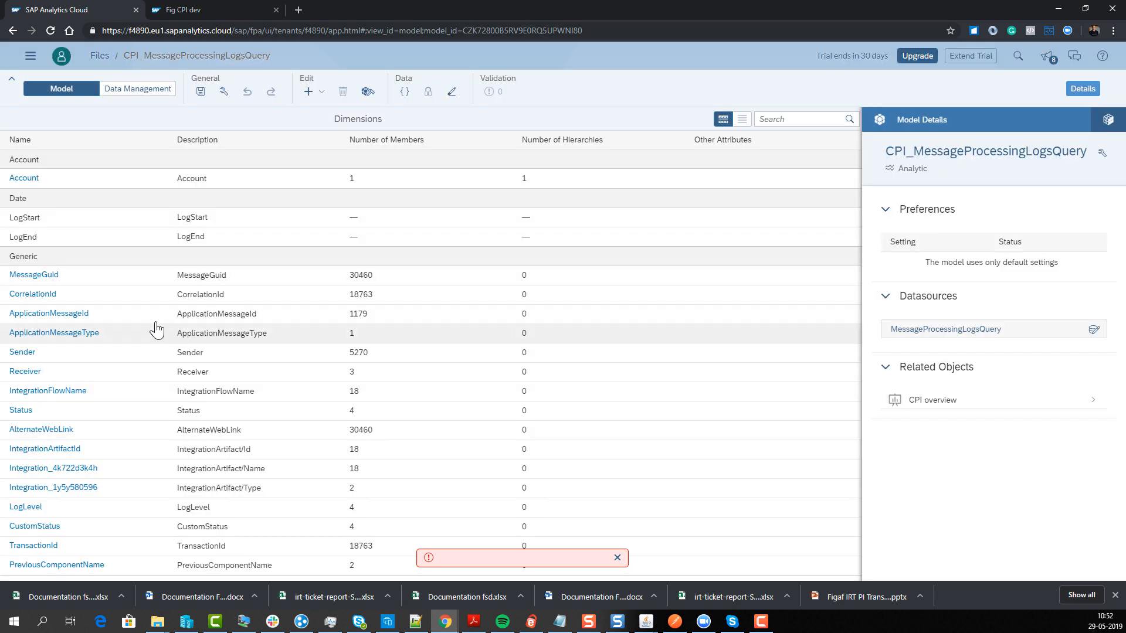
pyautogui.click(30, 56)
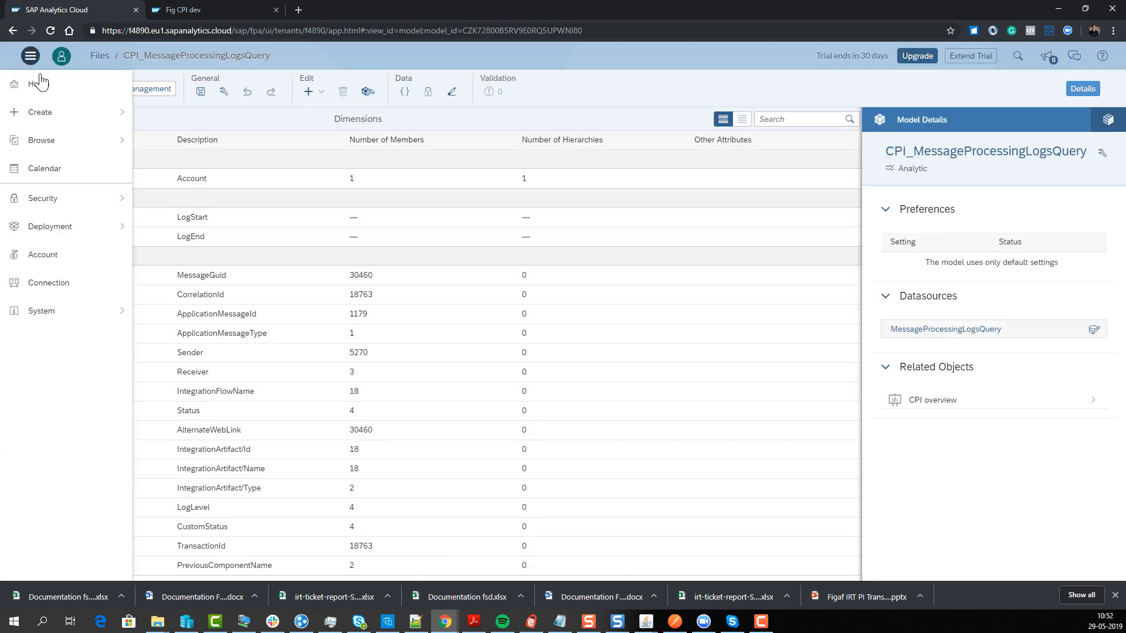
pyautogui.click(44, 115)
pyautogui.click(188, 117)
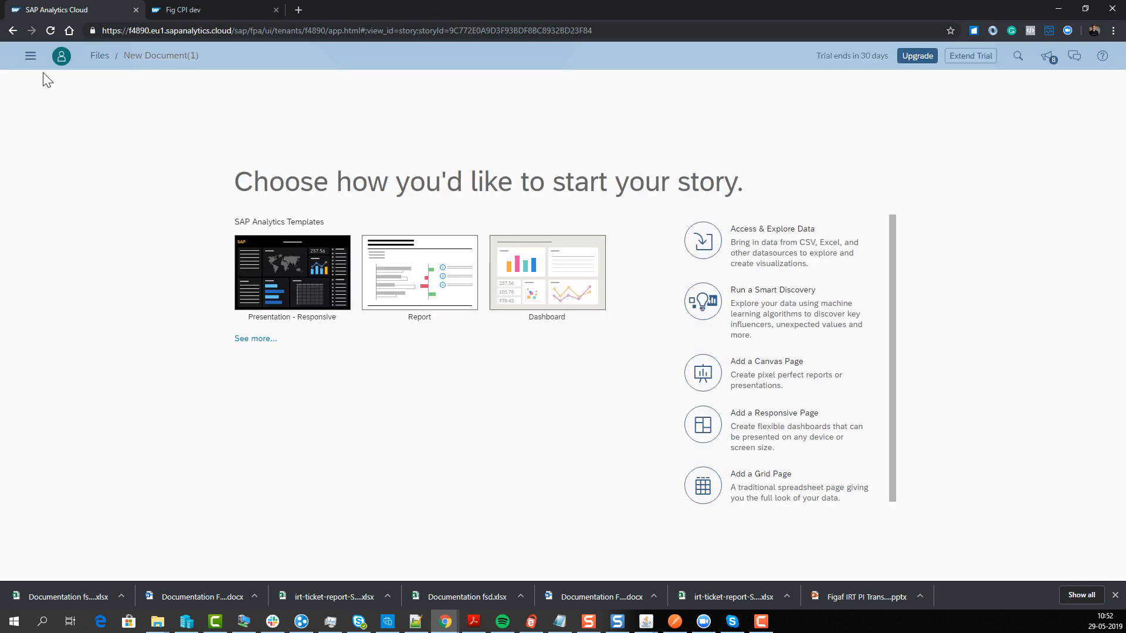
# - Open the CPI overview story from the files and switch it to edit mode
pyautogui.click(31, 56)
pyautogui.moveTo(64, 142)
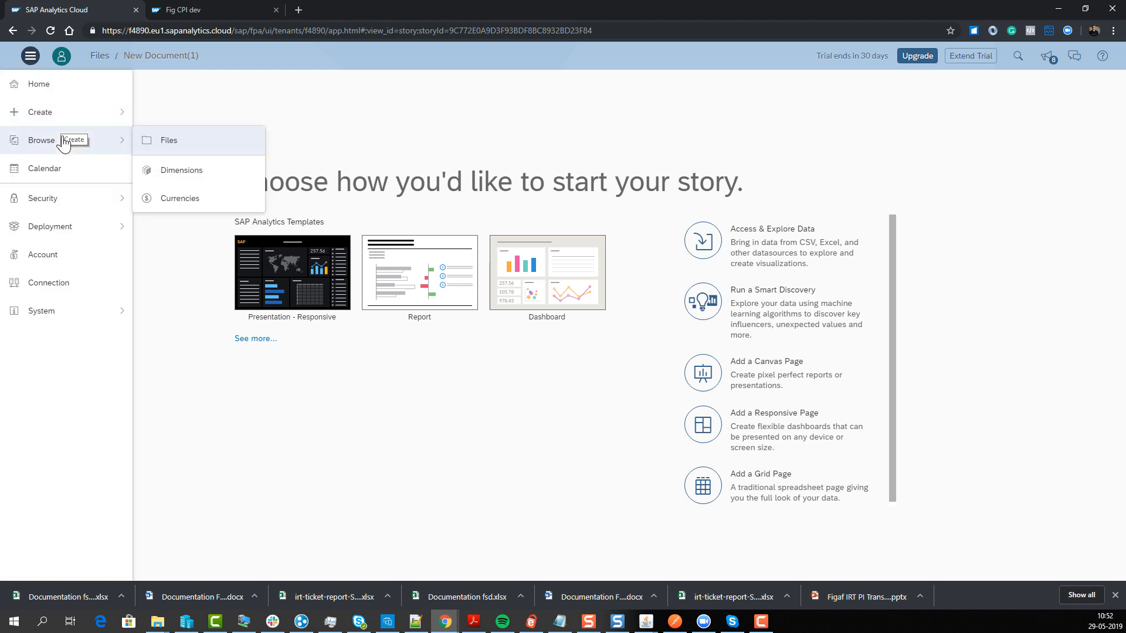
pyautogui.click(177, 142)
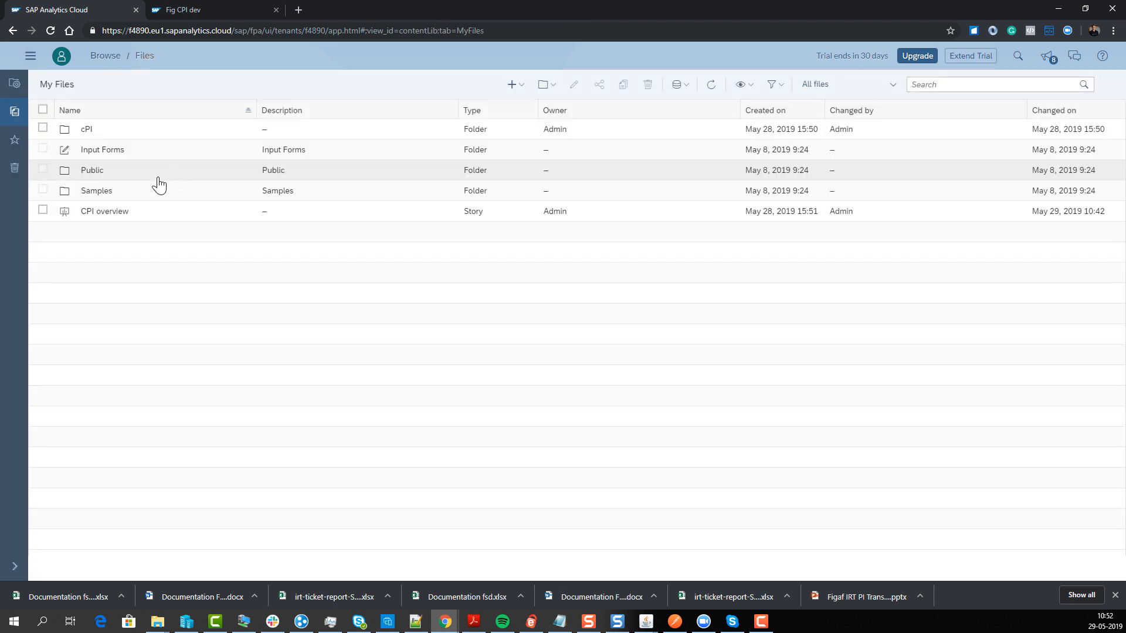
pyautogui.click(115, 213)
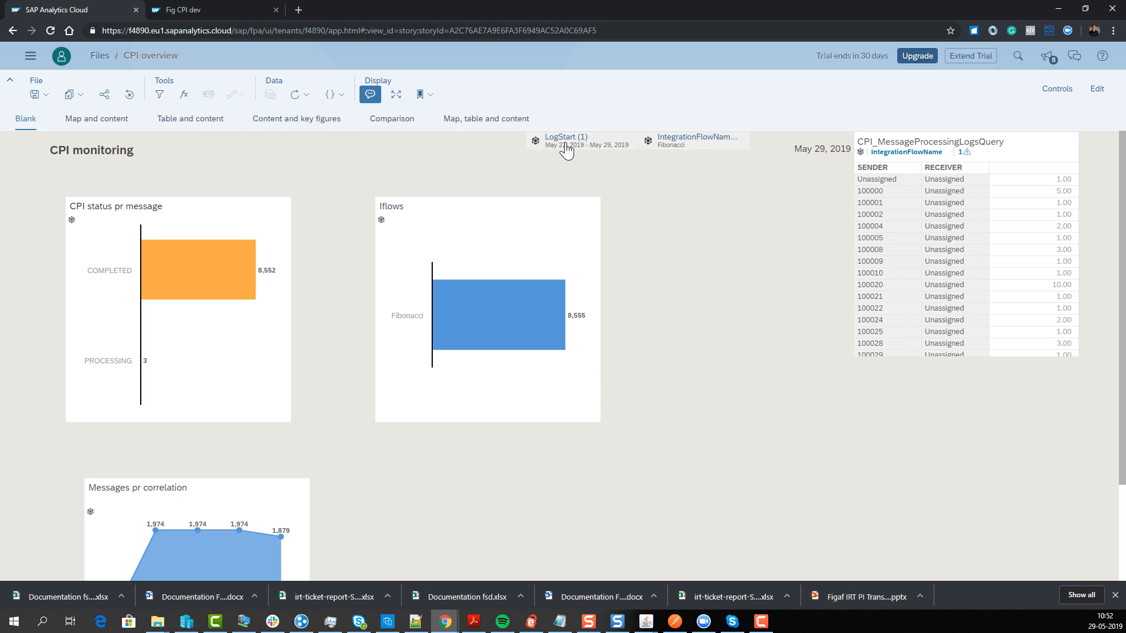
pyautogui.click(566, 146)
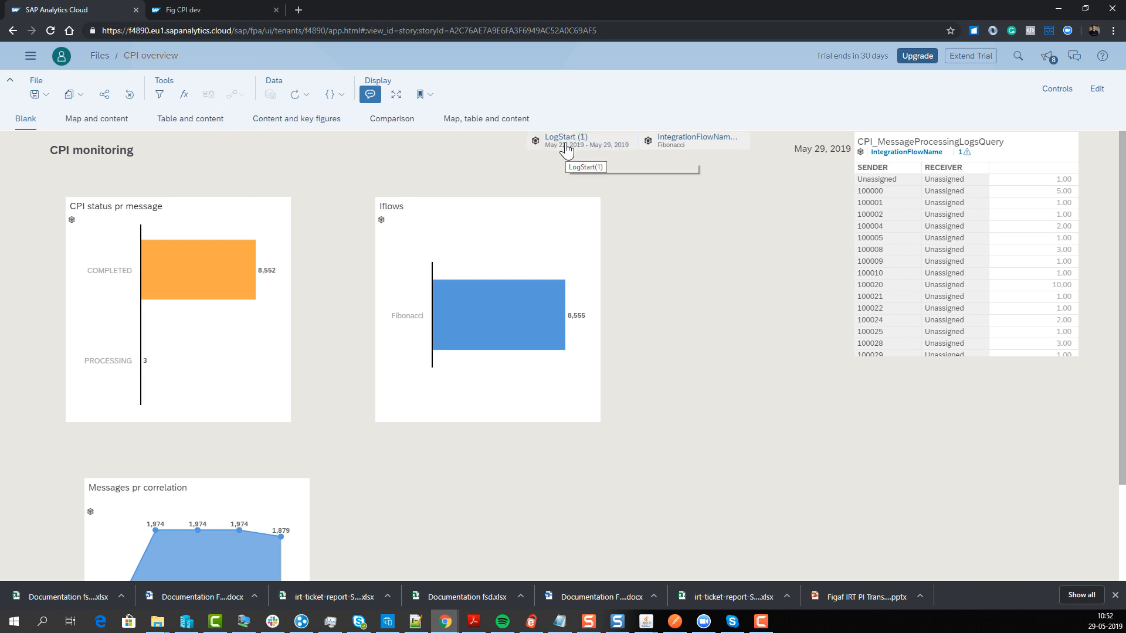
pyautogui.click(1097, 89)
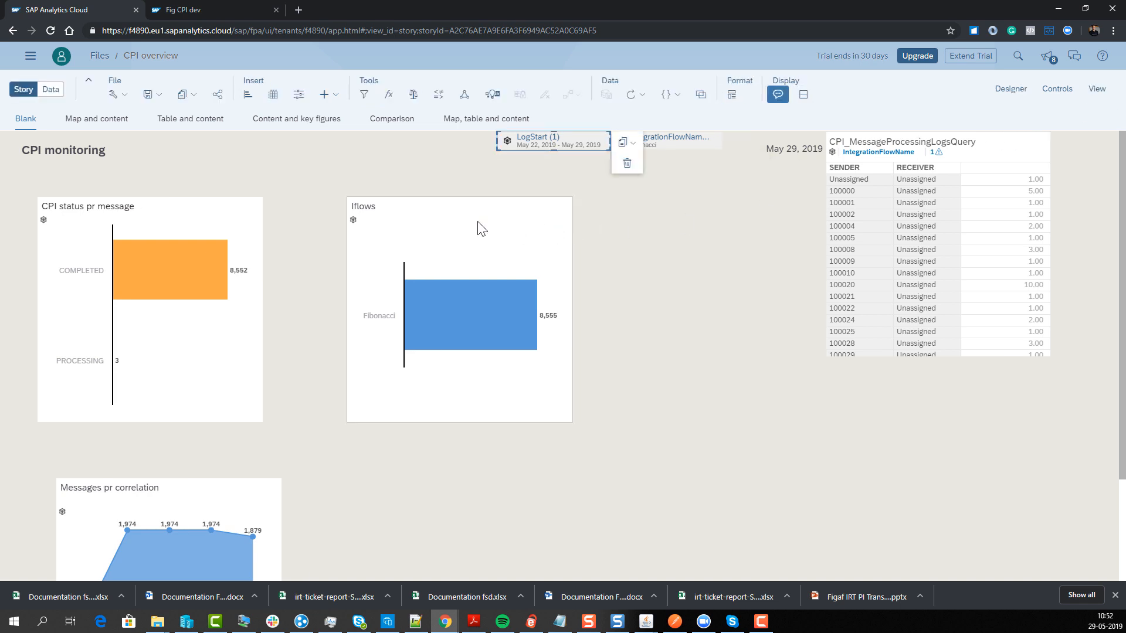
# - Add a new page filter input control to the CPI monitoring page
pyautogui.click(354, 173)
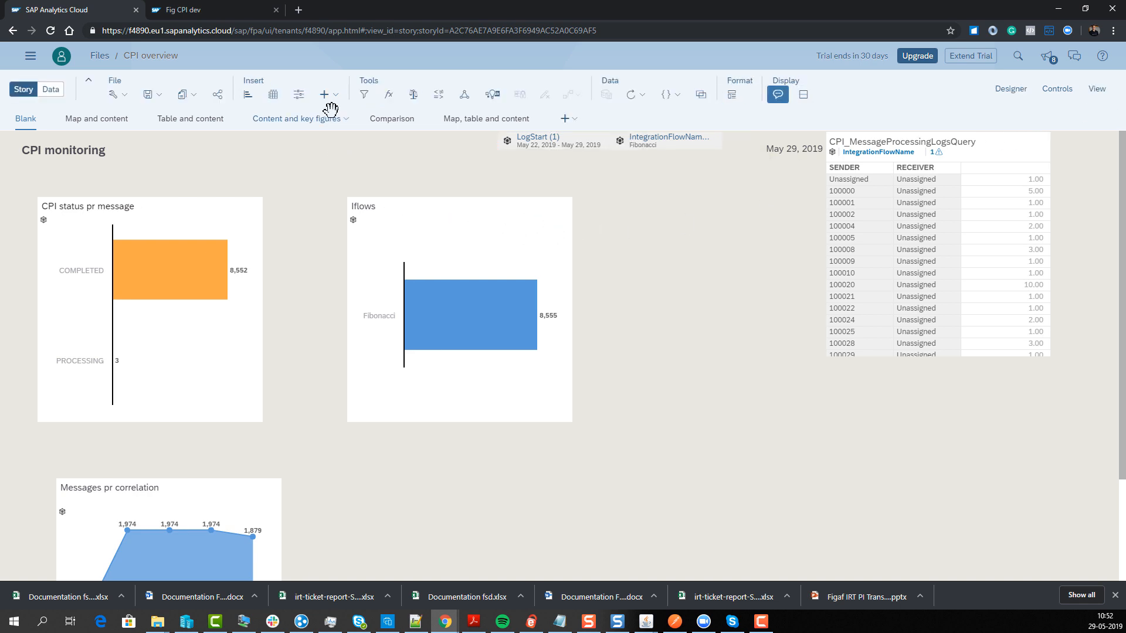
pyautogui.click(300, 98)
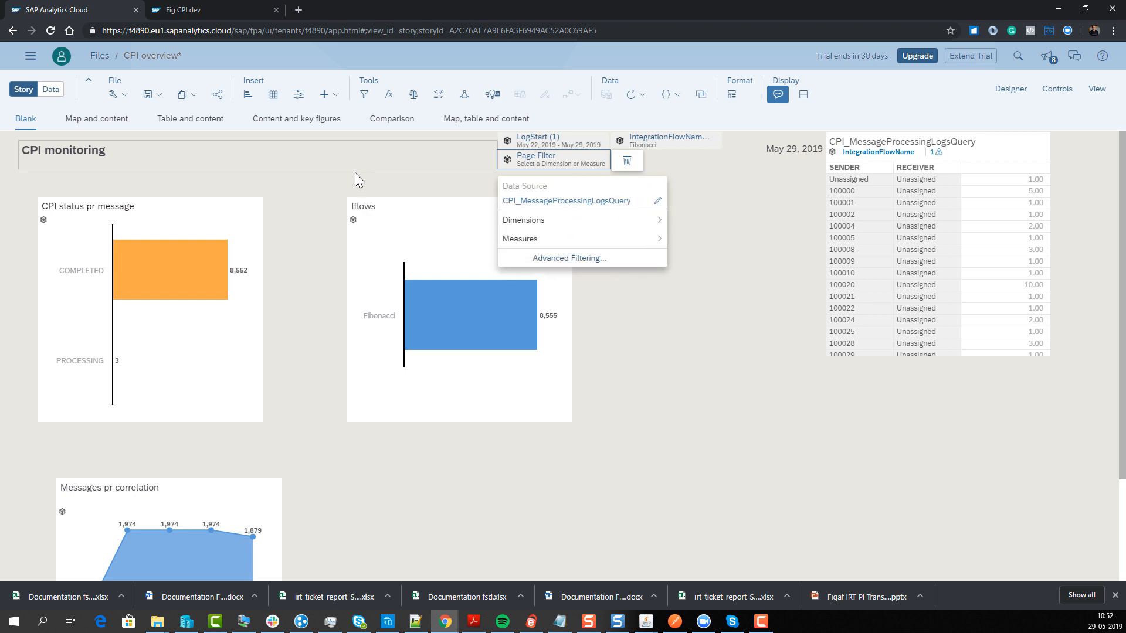
pyautogui.click(560, 162)
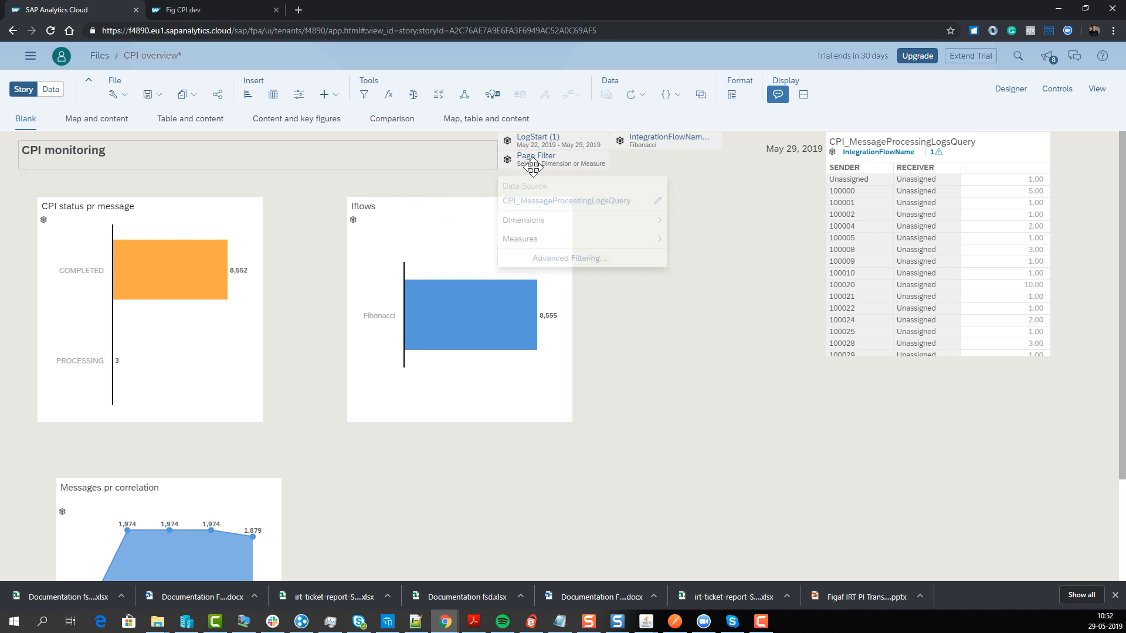
pyautogui.click(568, 169)
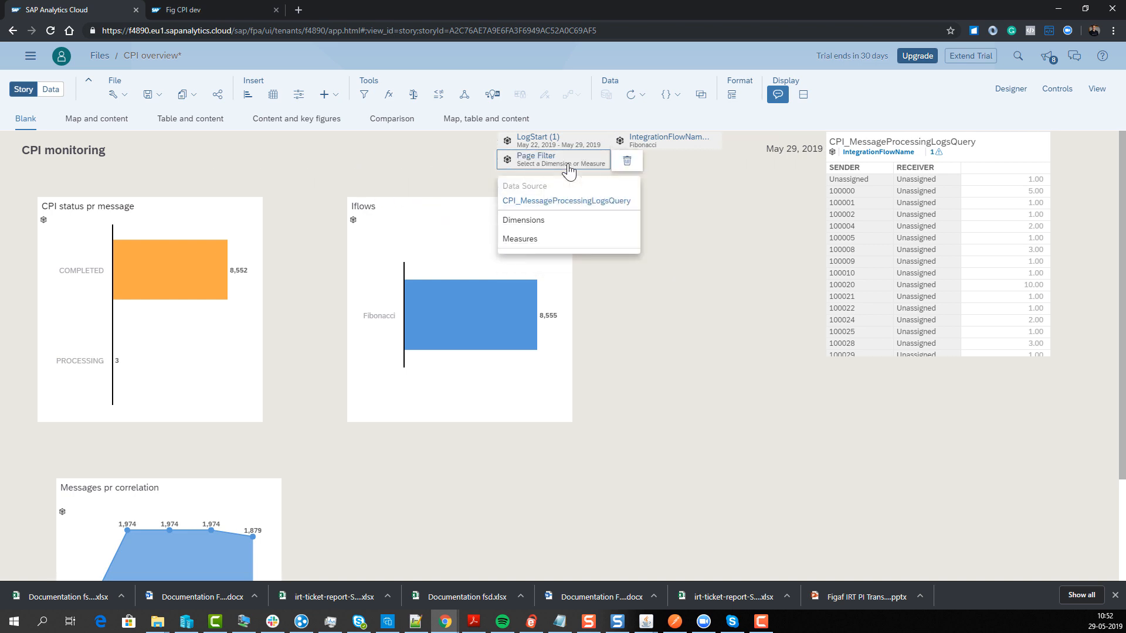
# - Open the designer for the LogStart date filter and switch it from styling to the builder
pyautogui.click(1006, 91)
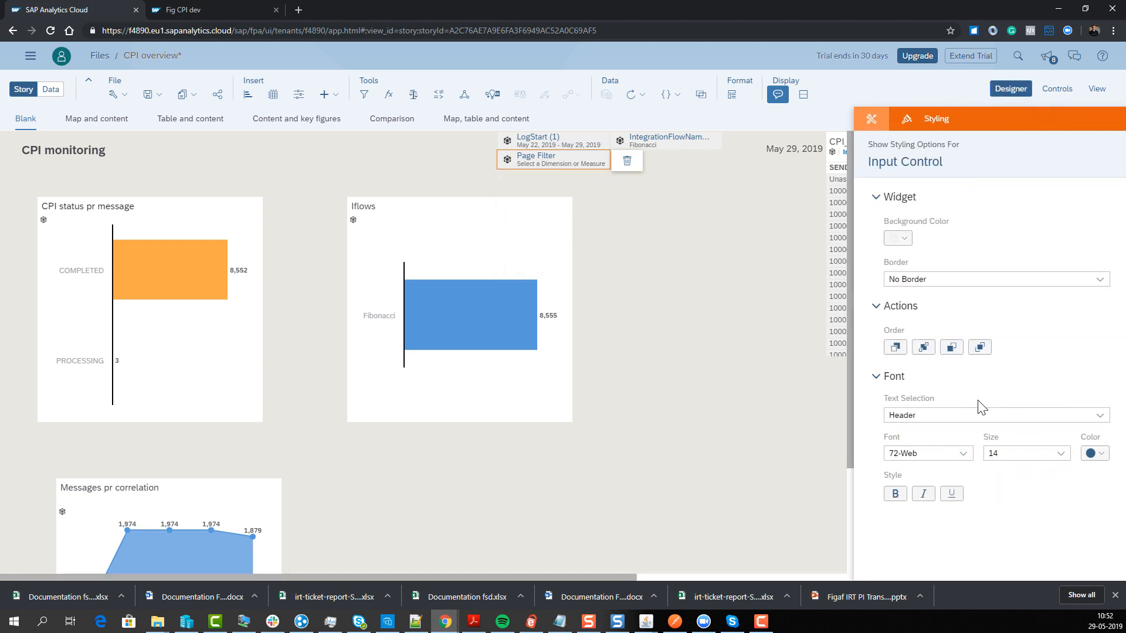
pyautogui.click(573, 147)
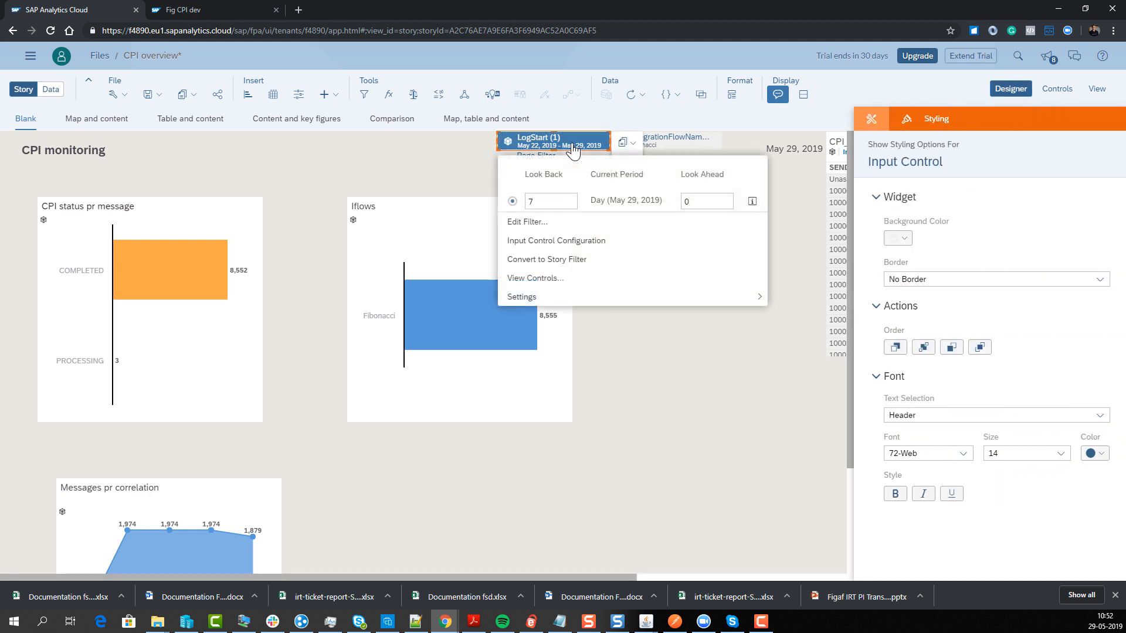
pyautogui.click(573, 146)
pyautogui.click(574, 146)
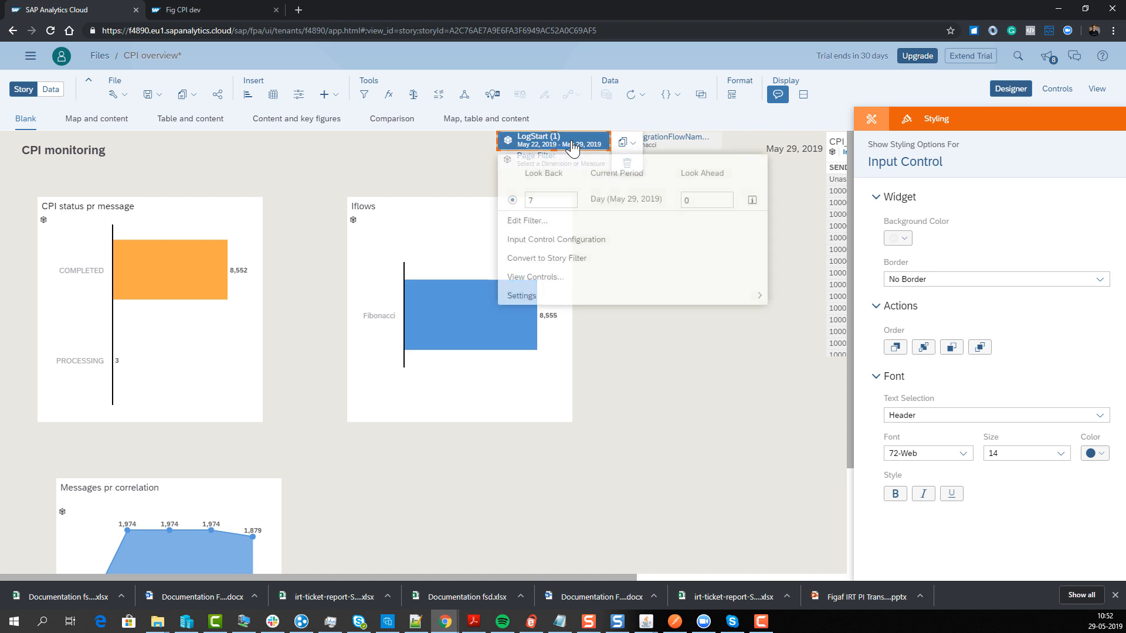
pyautogui.click(986, 217)
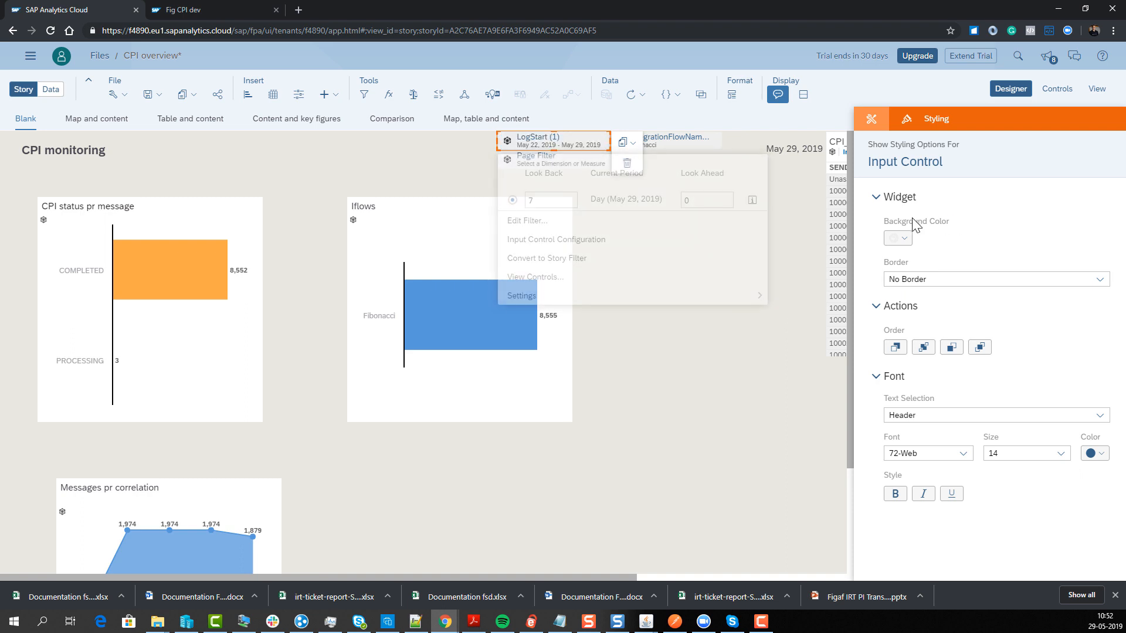
pyautogui.click(872, 121)
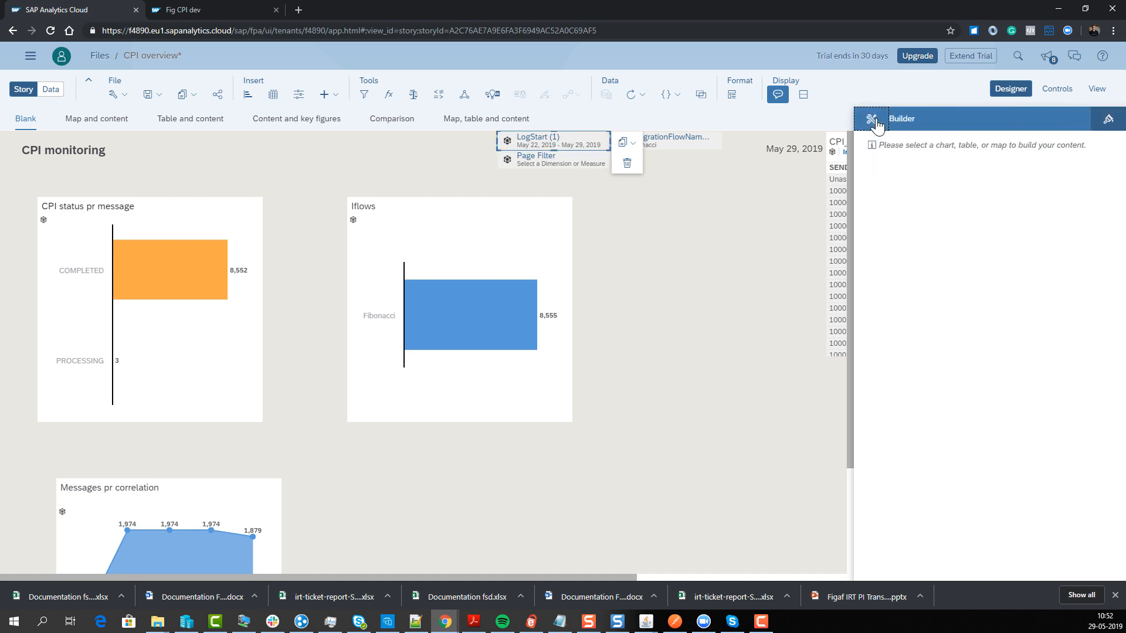
# - Set the LogStart page filter to look back 2 days and apply it to the page
pyautogui.click(570, 141)
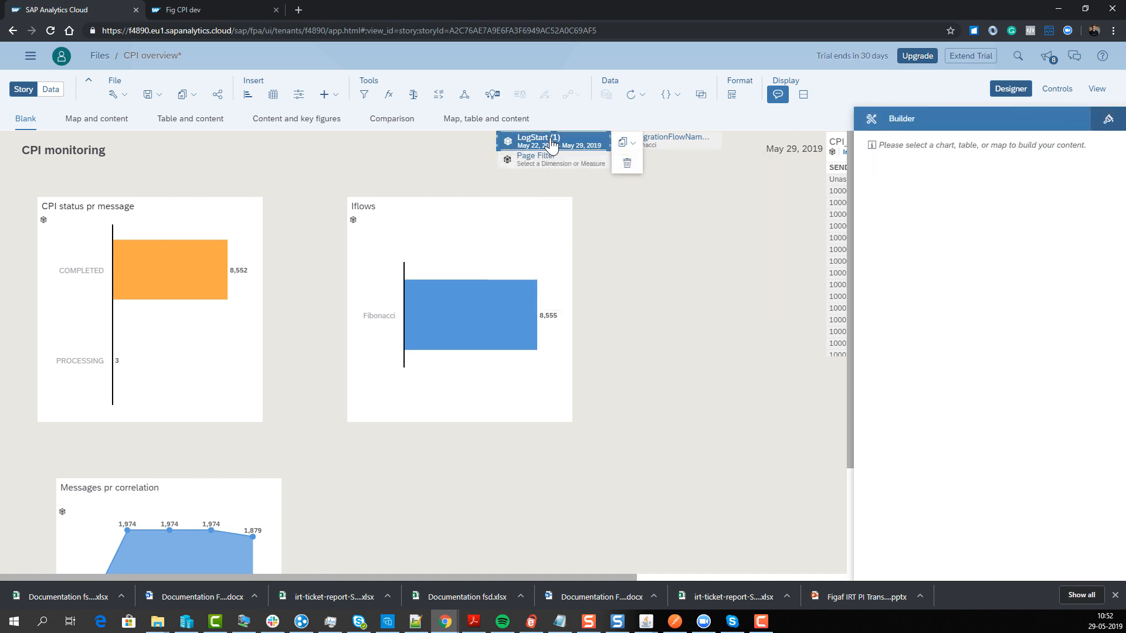
pyautogui.click(554, 144)
pyautogui.click(542, 204)
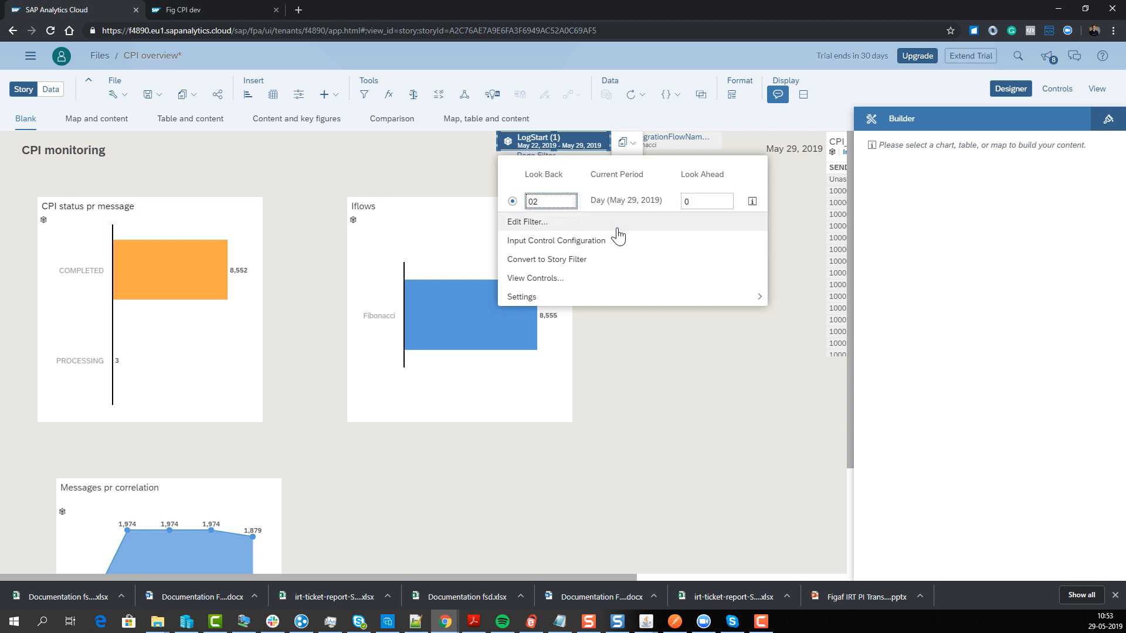
pyautogui.click(680, 350)
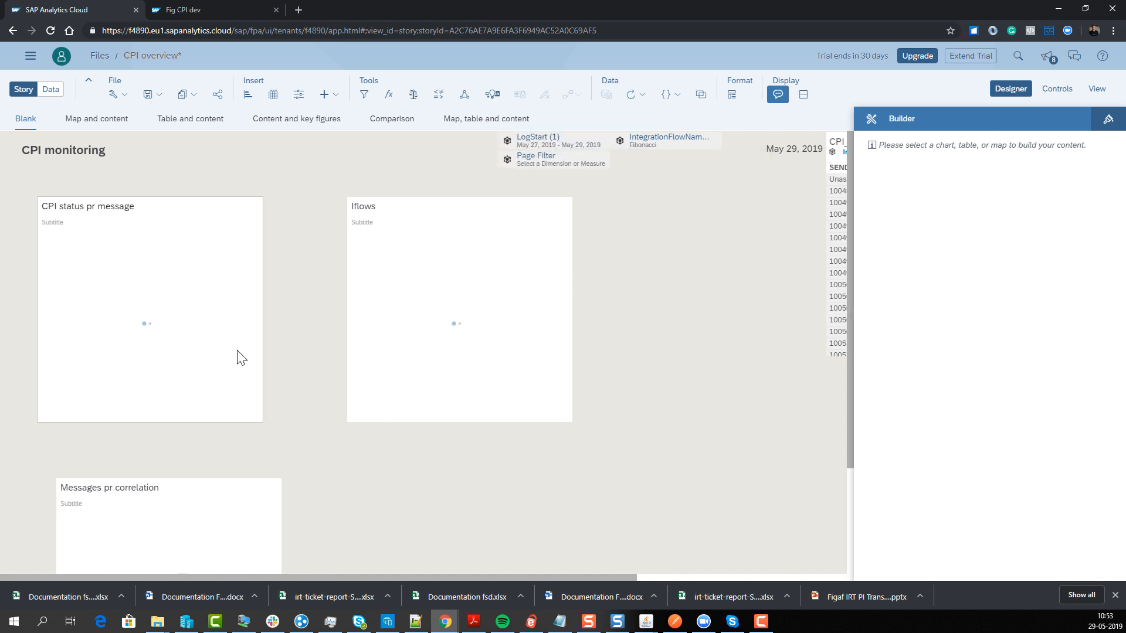
# - Set the LogStart page filter's look-back period to 7 days
pyautogui.click(533, 143)
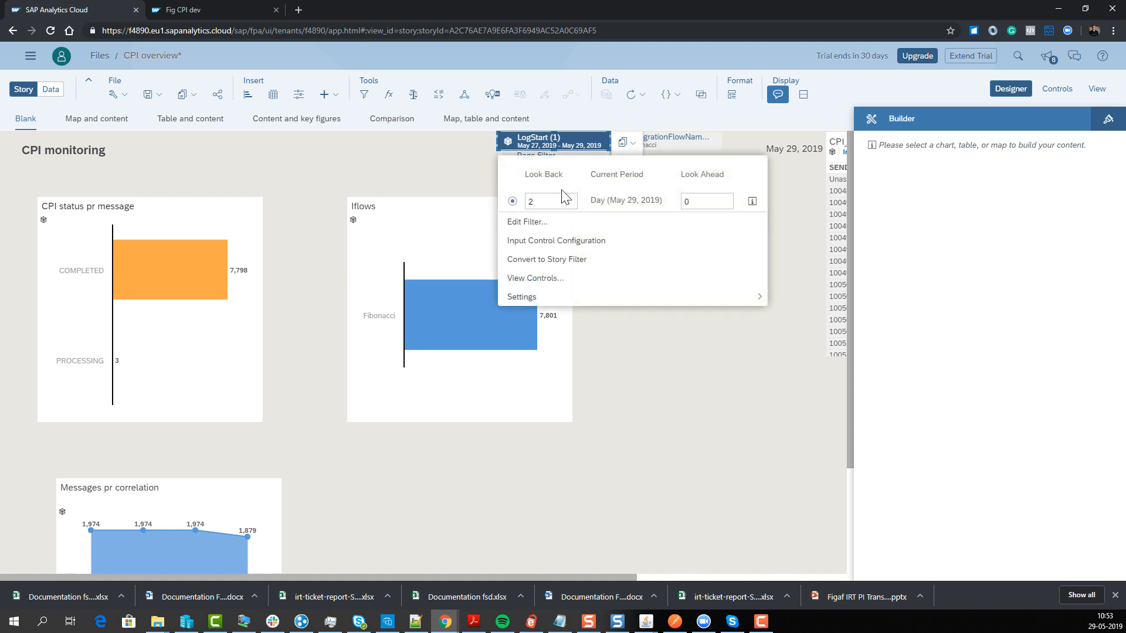
pyautogui.click(549, 203)
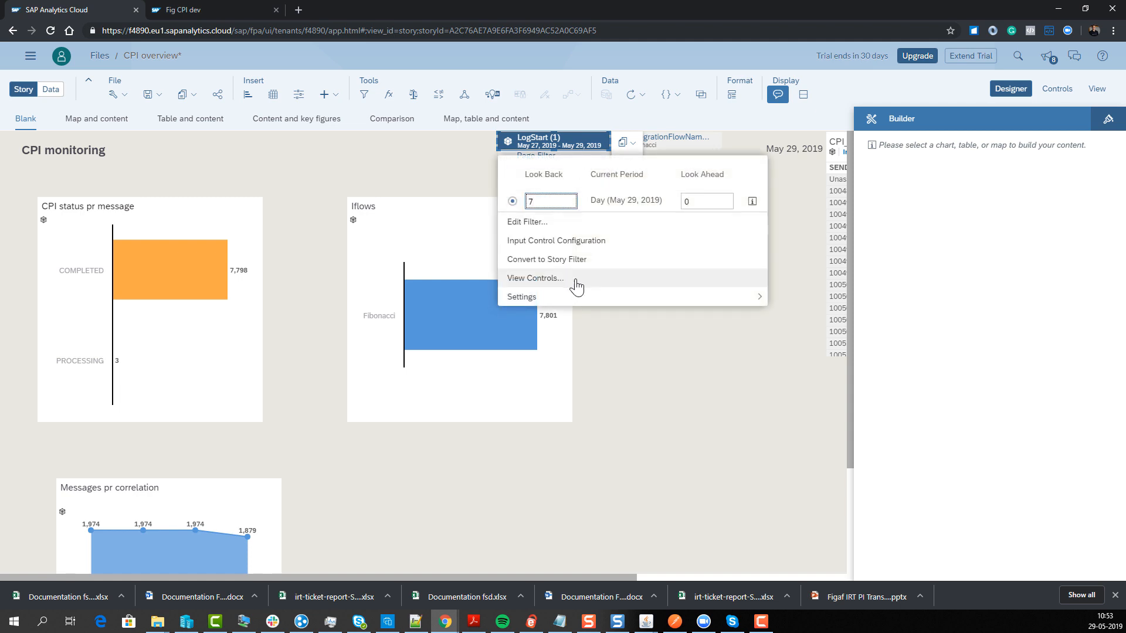
pyautogui.click(617, 355)
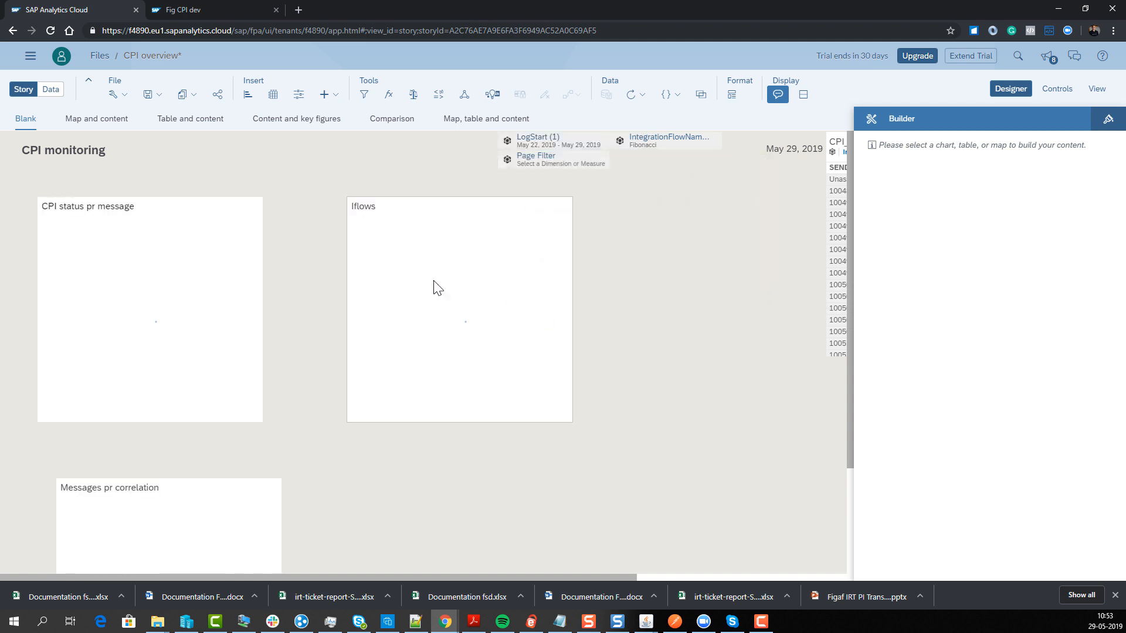
# - Insert a new chart on the CPI monitoring page and add Status as its dimension
pyautogui.click(248, 91)
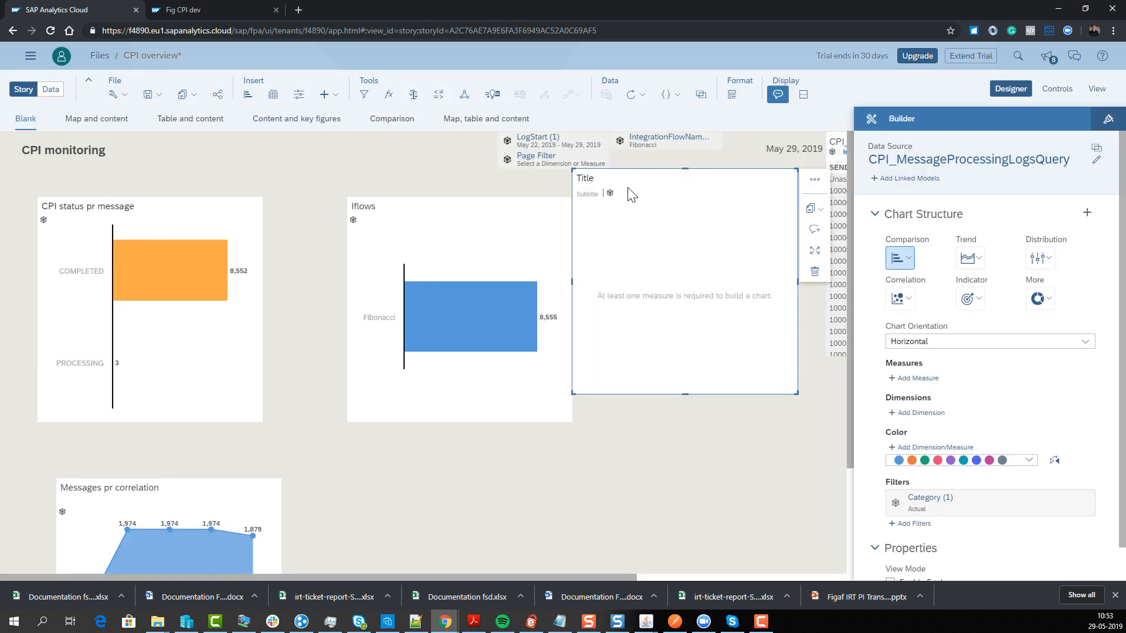
pyautogui.click(921, 412)
pyautogui.scroll(-5, 926, 512)
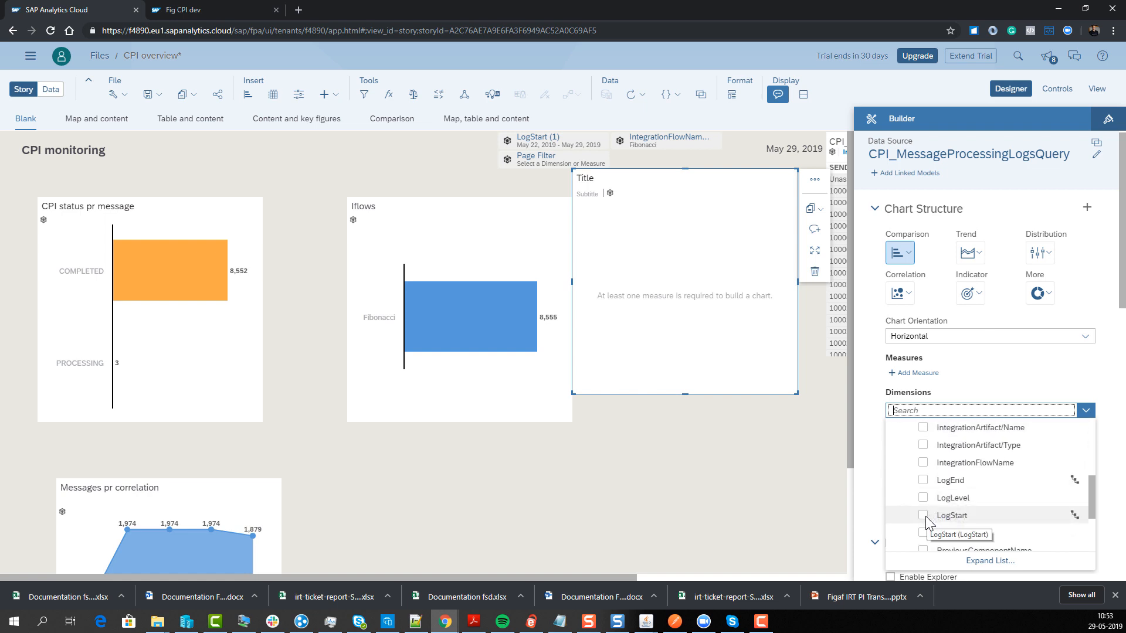
pyautogui.scroll(-3, 926, 516)
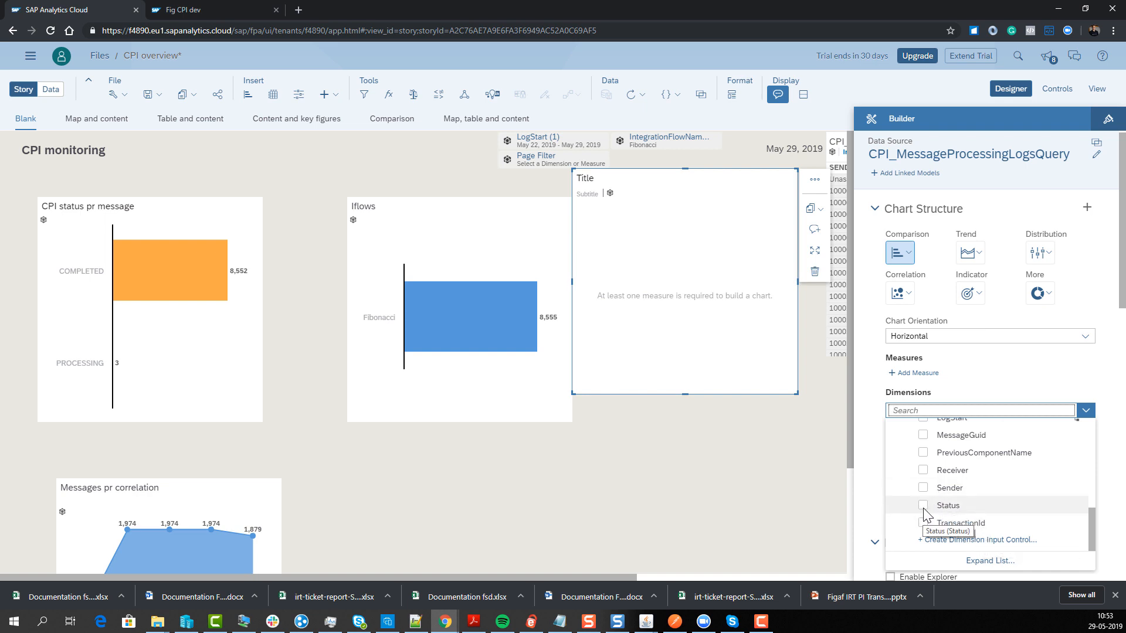
pyautogui.click(923, 506)
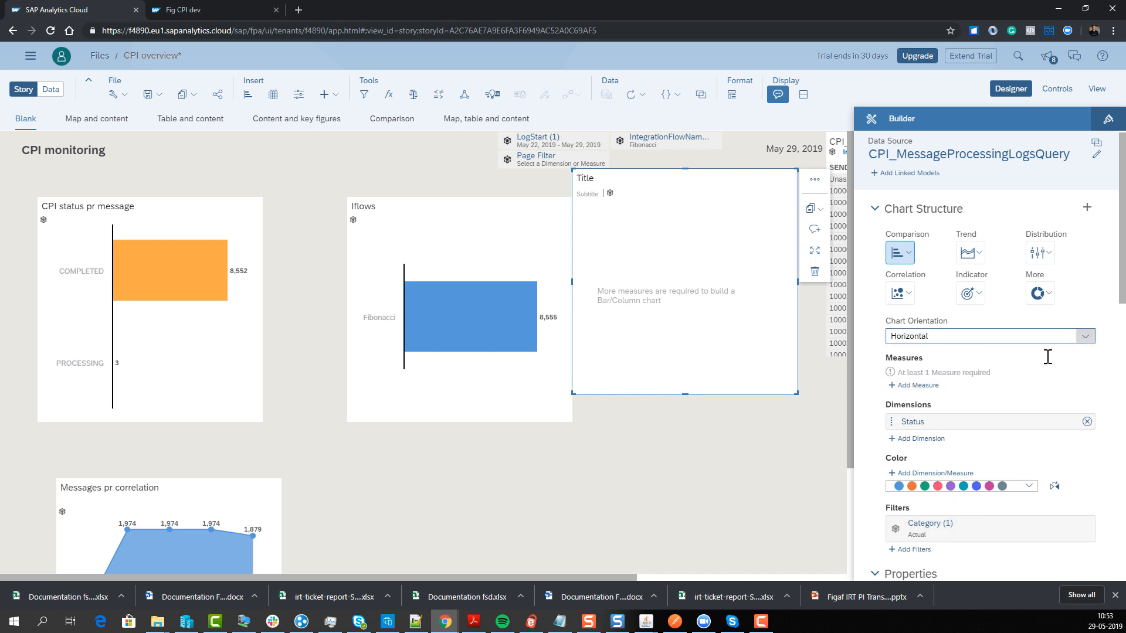
# - Add Aggregation 1 as the new chart's measure and change the chart type to Stacked Area
pyautogui.click(919, 387)
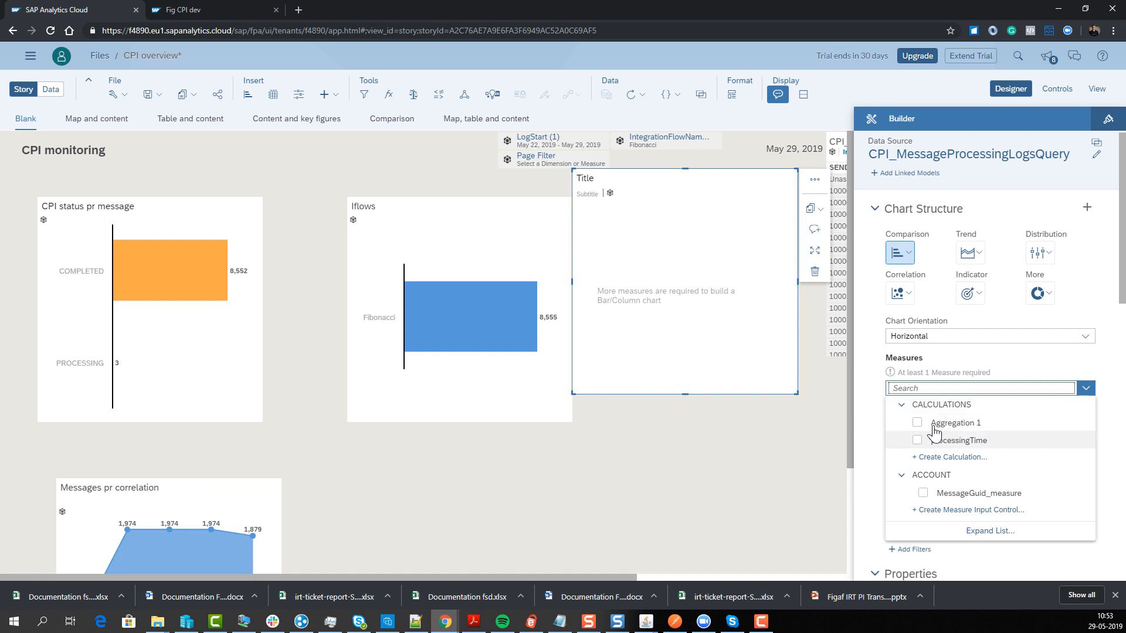
pyautogui.click(917, 424)
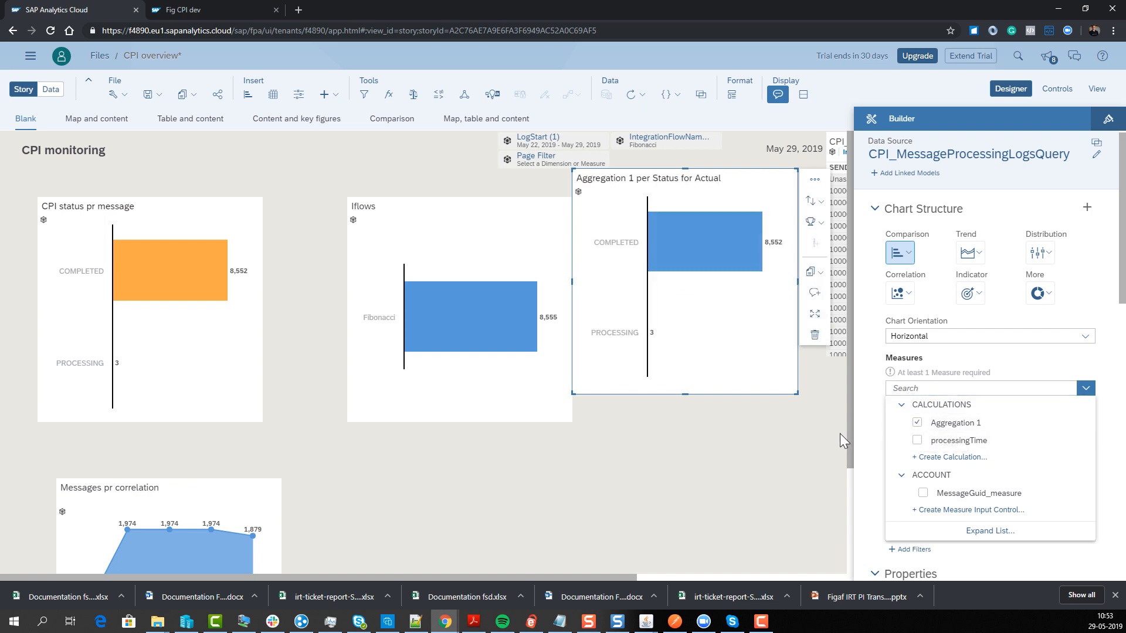
pyautogui.click(878, 417)
pyautogui.click(967, 258)
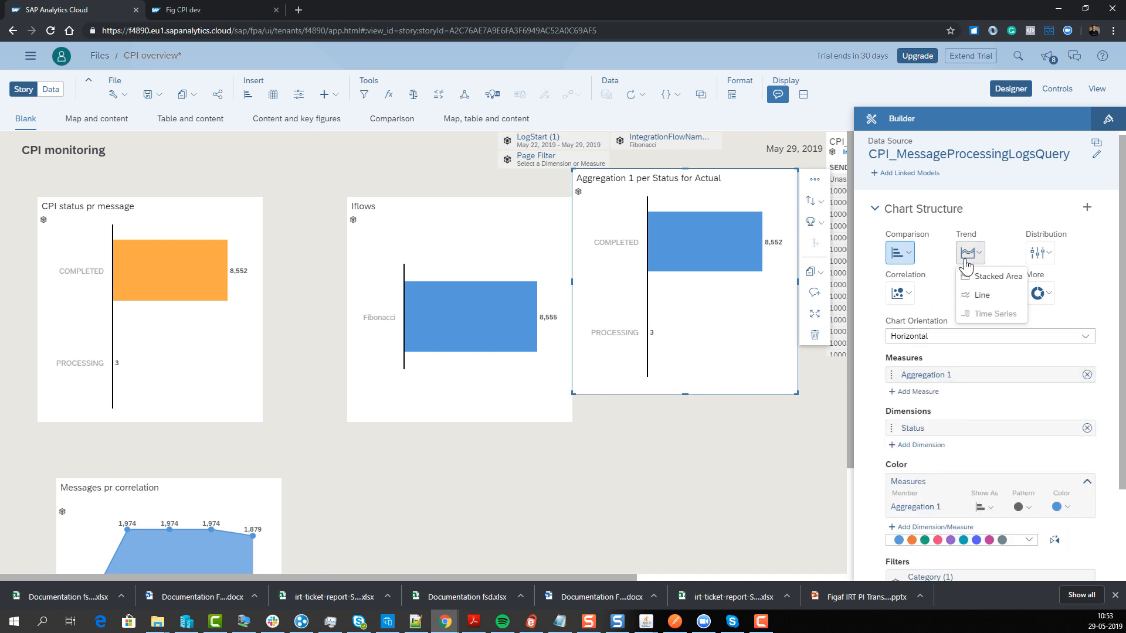
pyautogui.click(1000, 277)
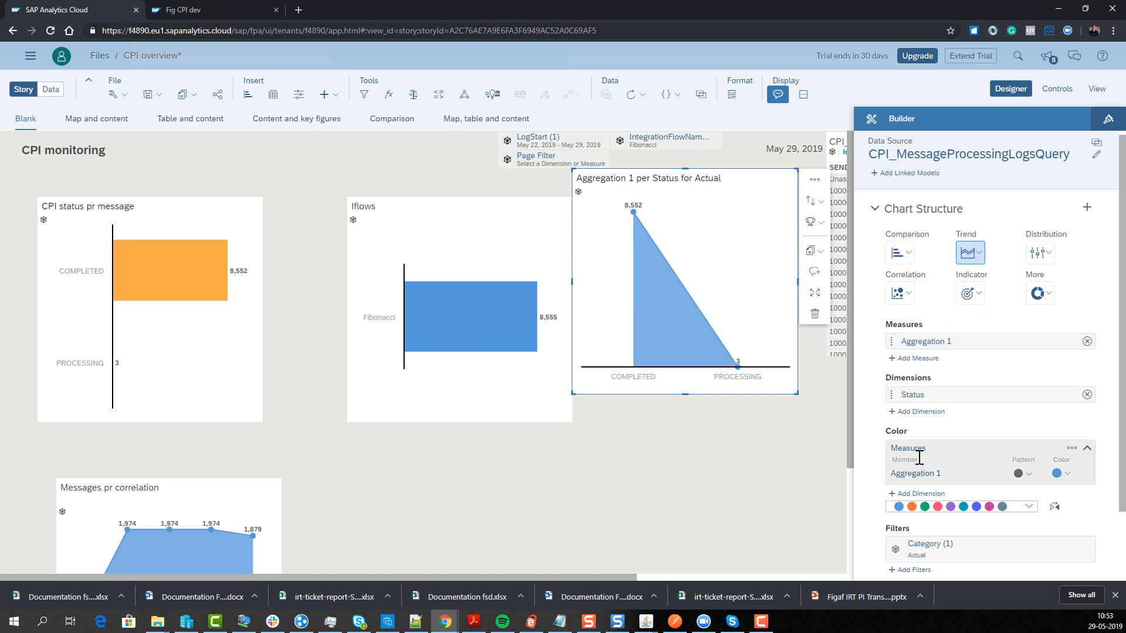
pyautogui.moveTo(617, 368)
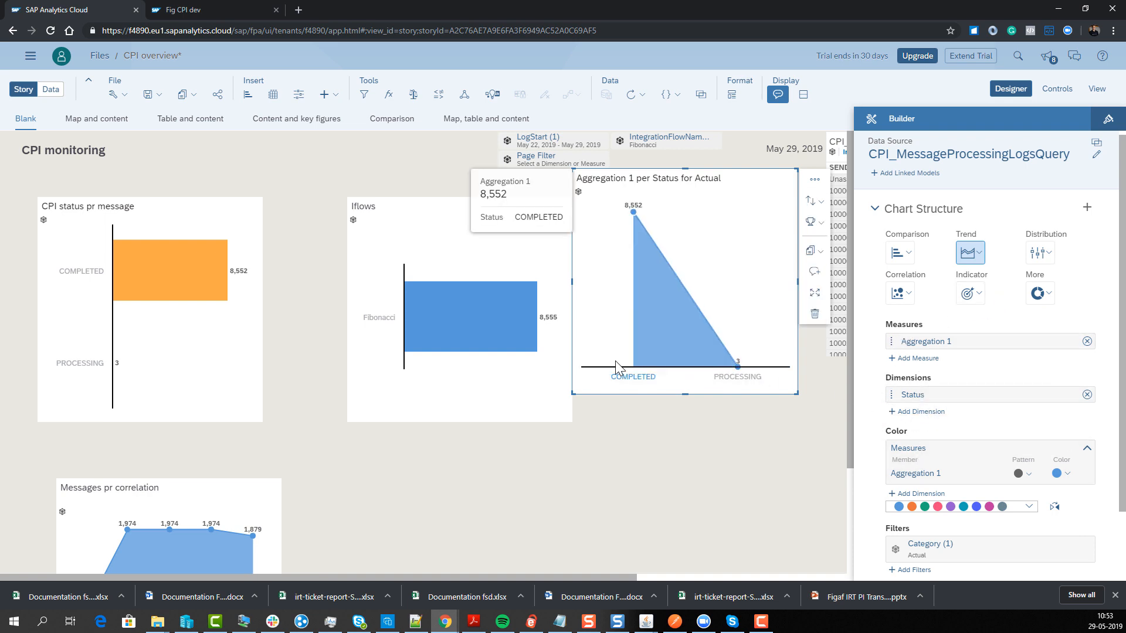
# - Try to create a dimension input control for the chart, choosing the YWD hierarchy for LogStart
pyautogui.click(918, 413)
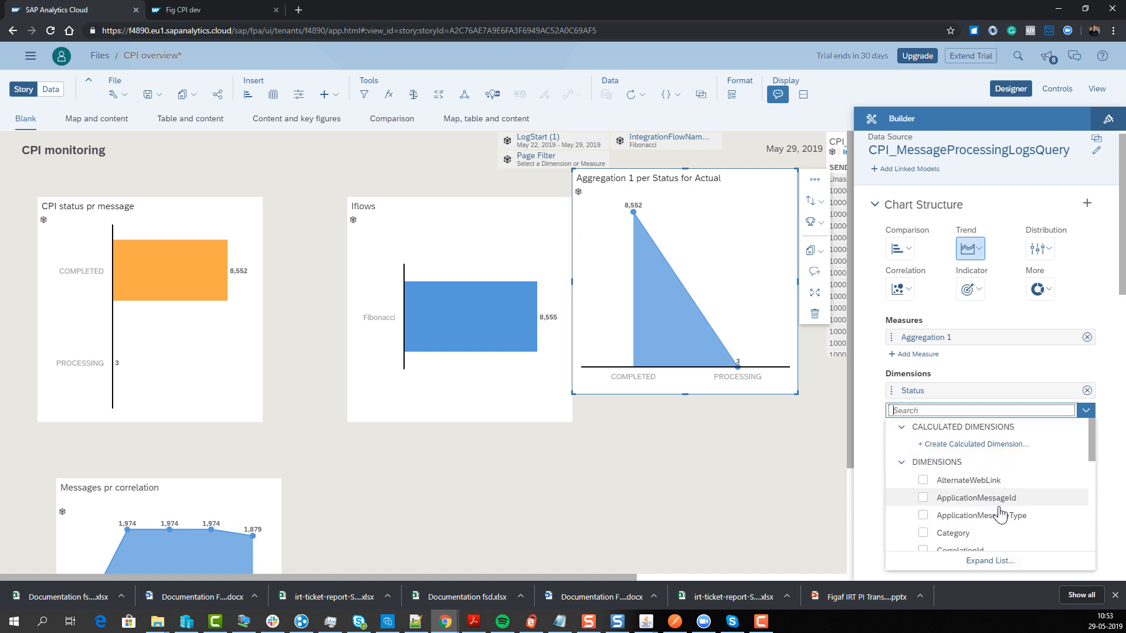
pyautogui.scroll(-5, 1000, 515)
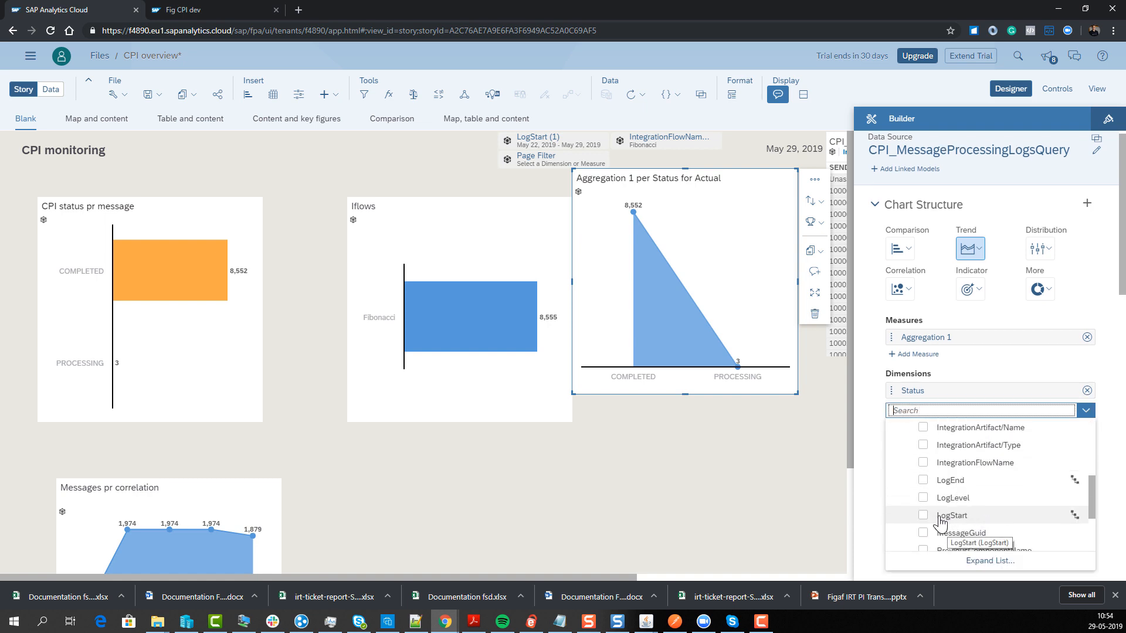
pyautogui.scroll(-3, 940, 521)
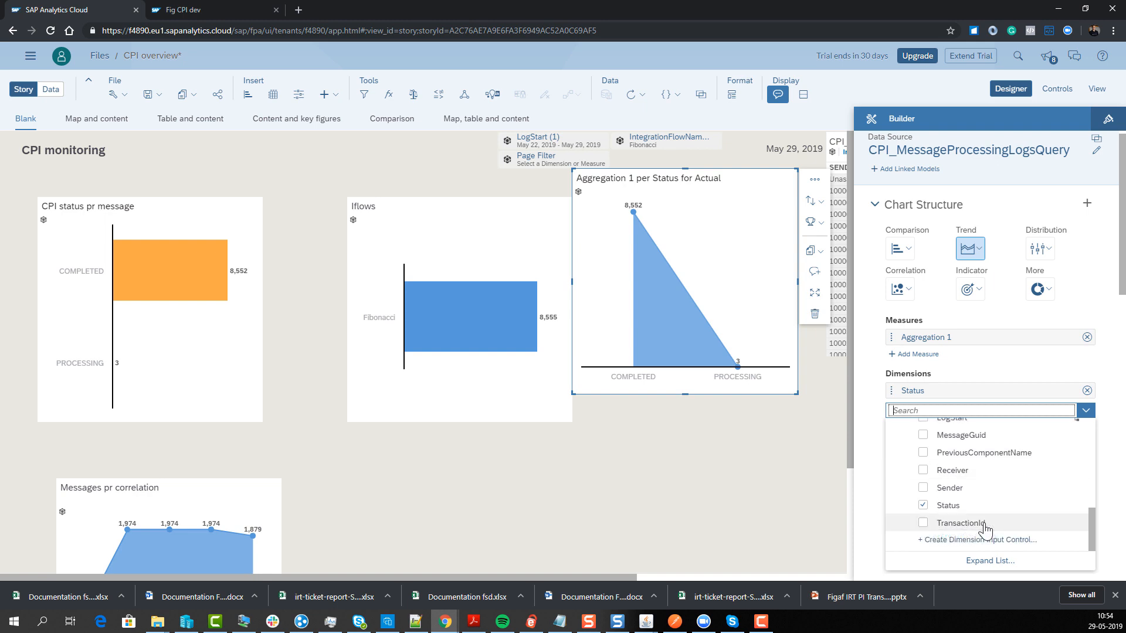
pyautogui.click(979, 539)
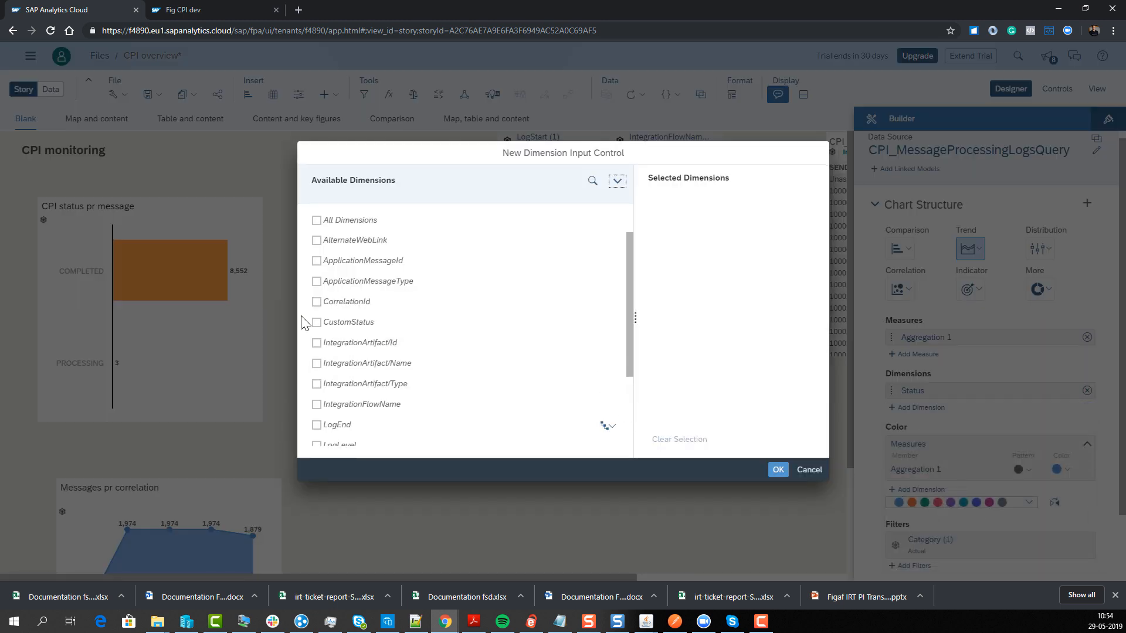
pyautogui.scroll(-4, 375, 354)
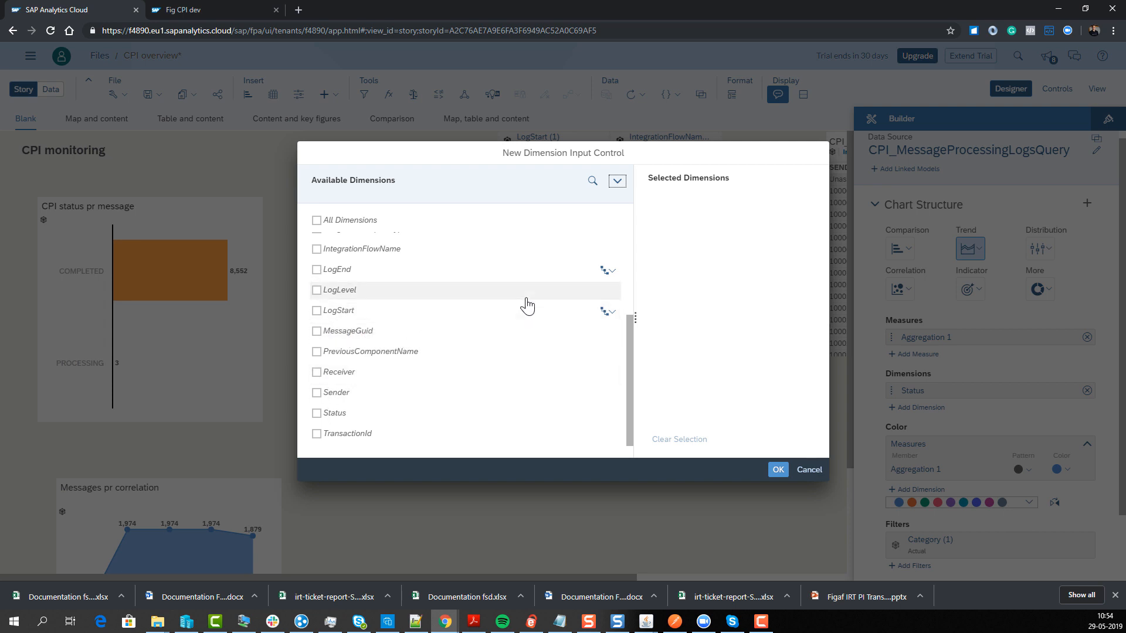
pyautogui.click(610, 312)
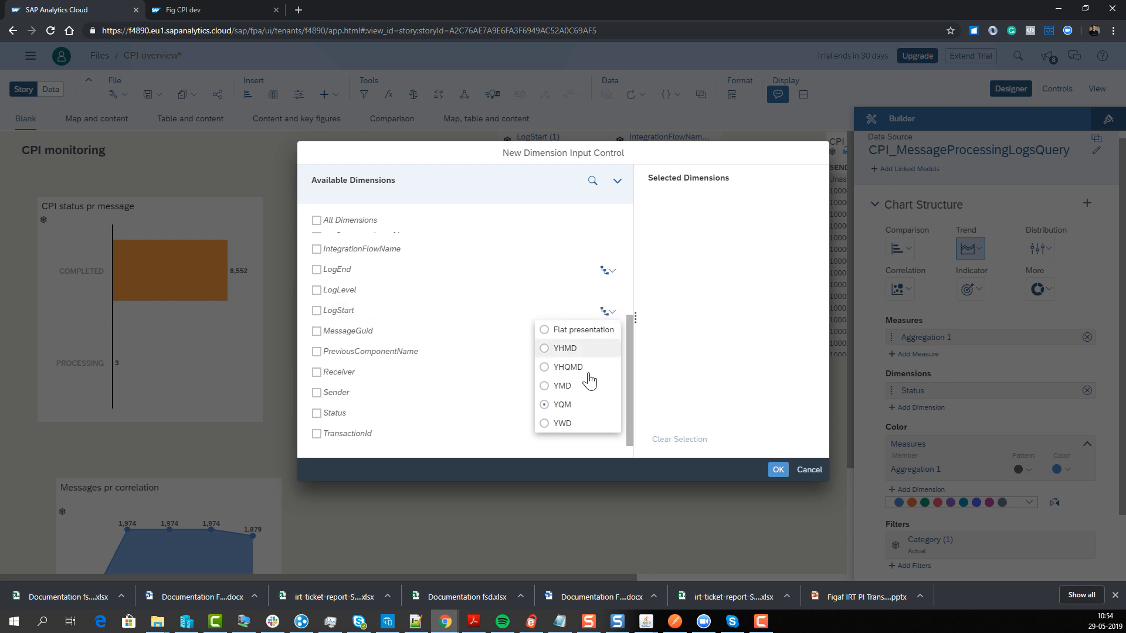
pyautogui.click(544, 424)
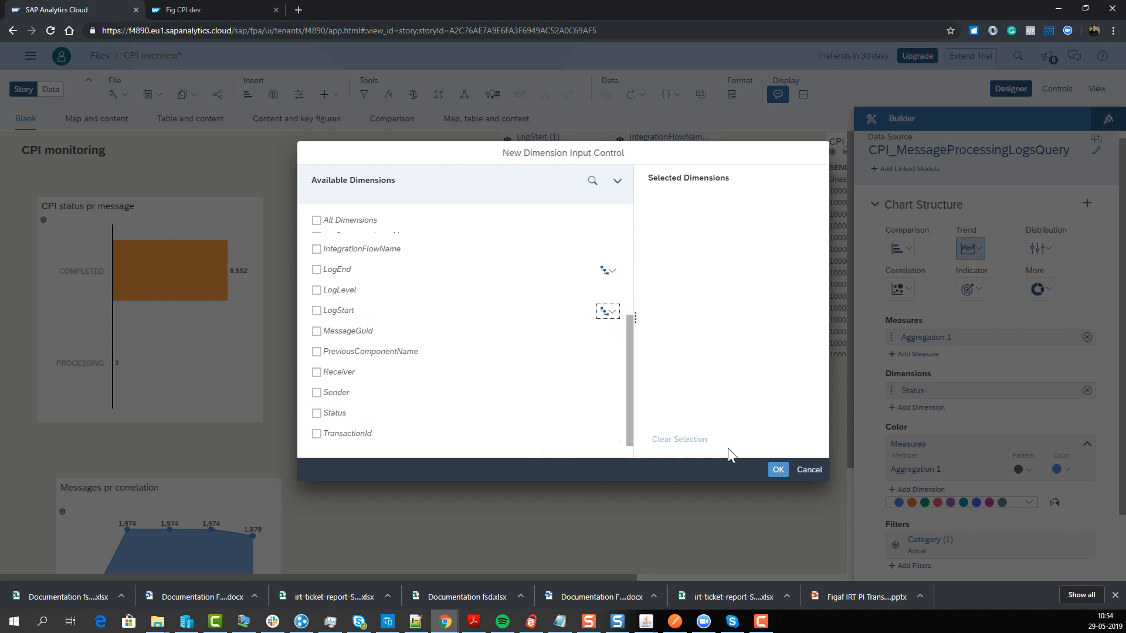
pyautogui.click(778, 469)
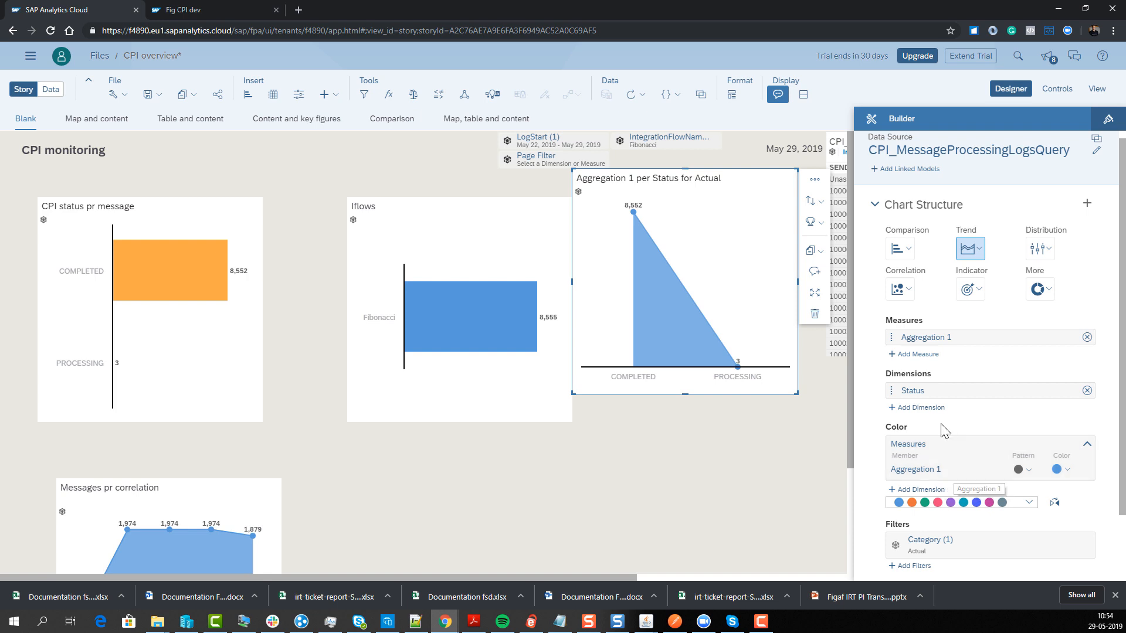
pyautogui.click(935, 409)
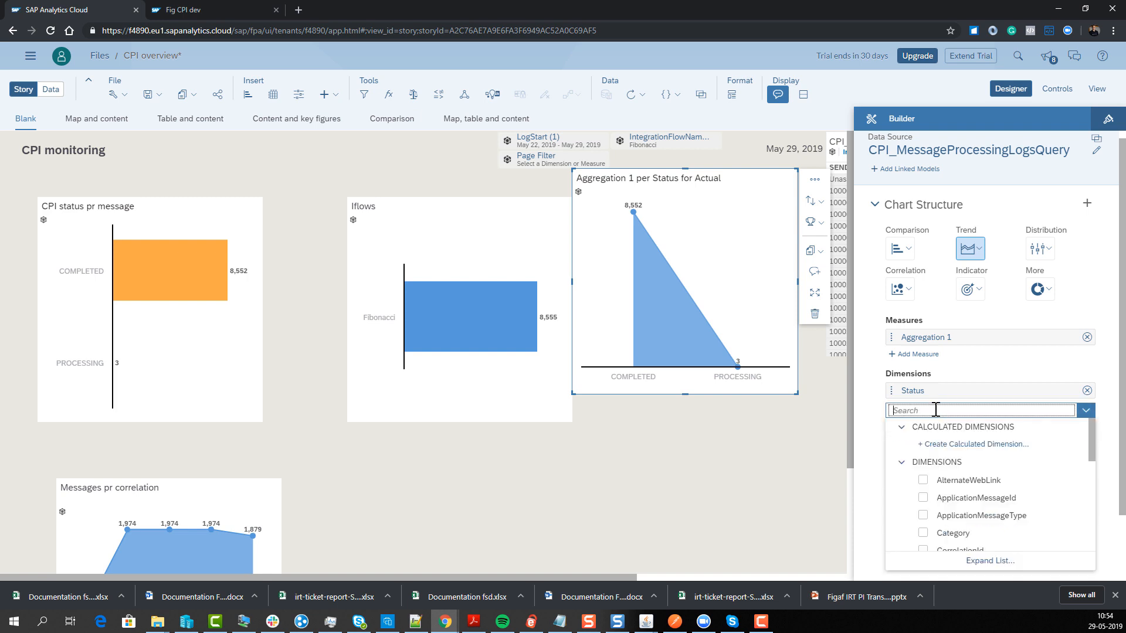
pyautogui.click(921, 445)
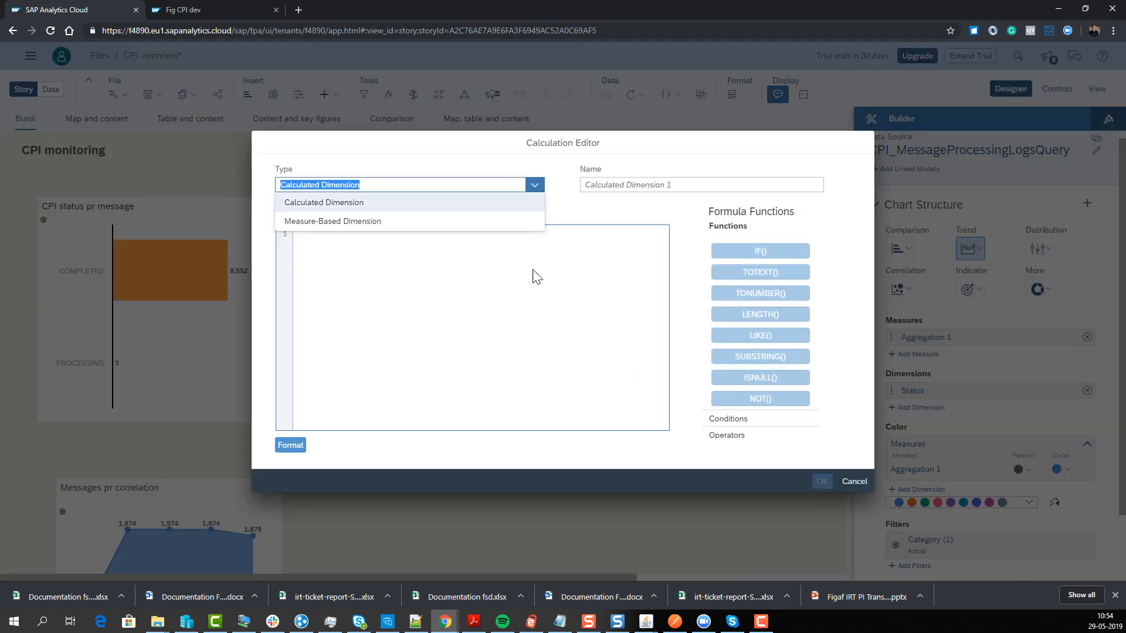
pyautogui.click(296, 222)
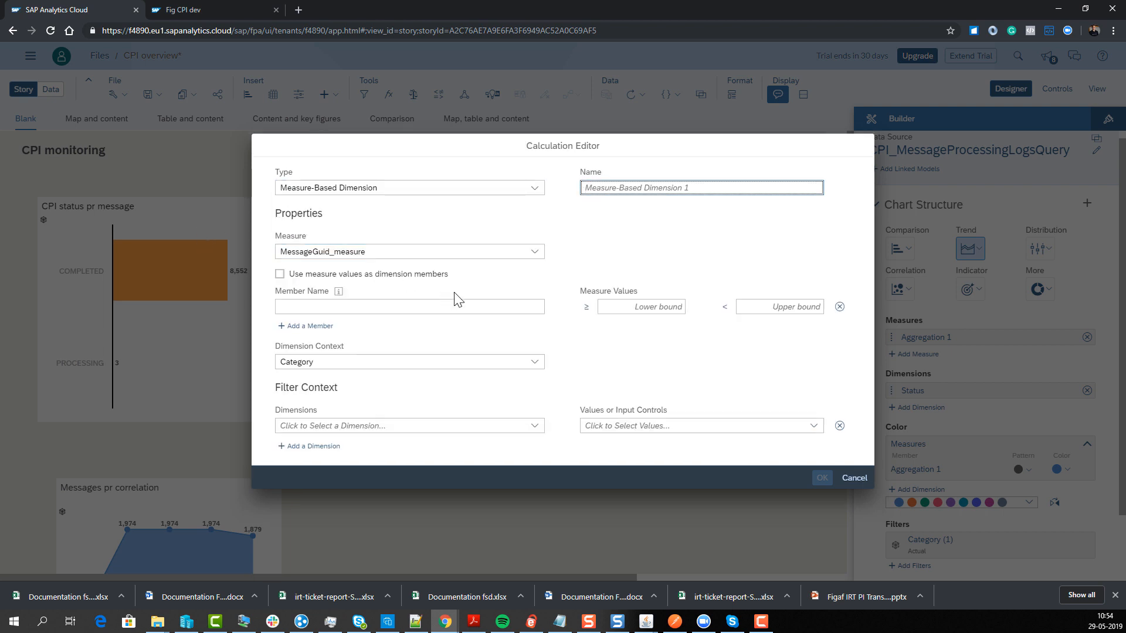
pyautogui.click(854, 478)
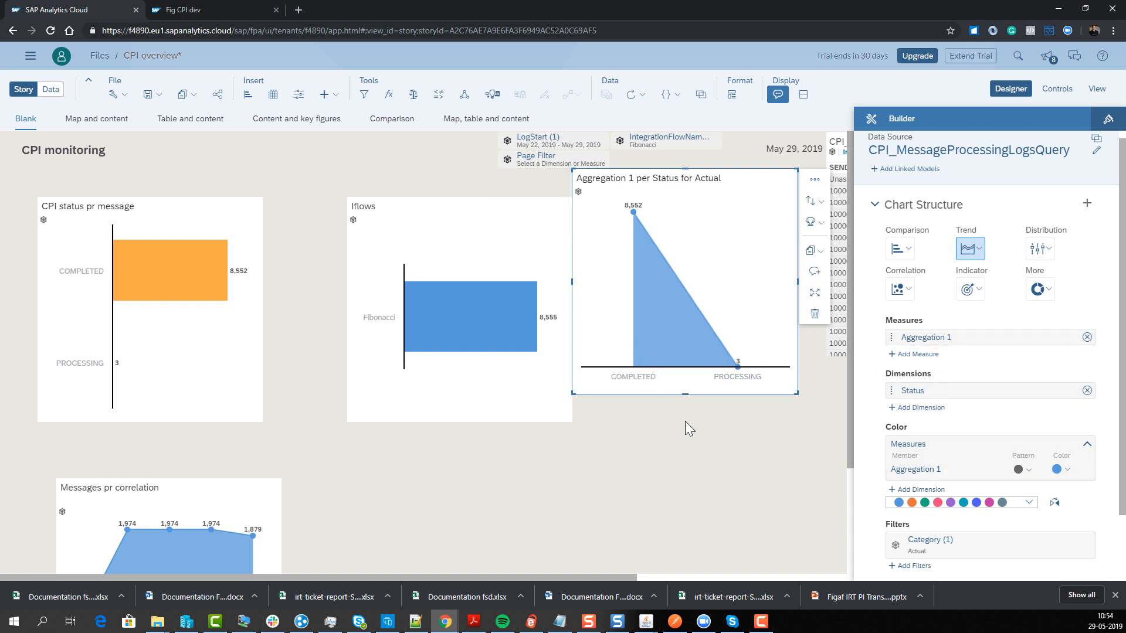
pyautogui.moveTo(719, 267); pyautogui.dragTo(755, 383)
pyautogui.click(738, 258)
pyautogui.click(656, 473)
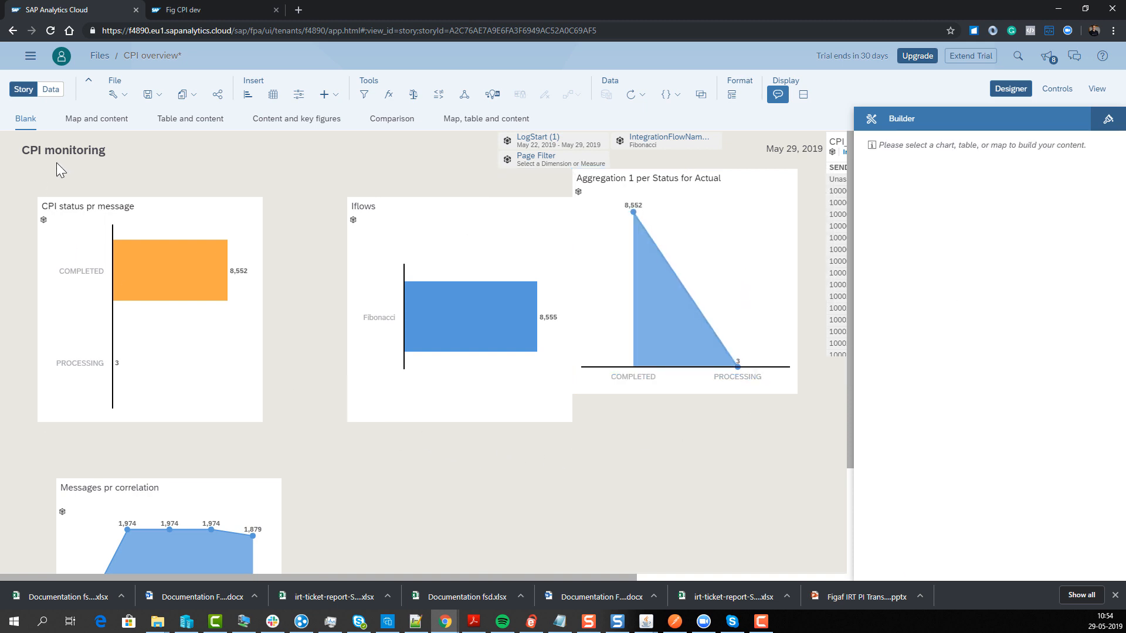
# - Save the CPI overview story and switch it from edit to view mode
pyautogui.click(151, 94)
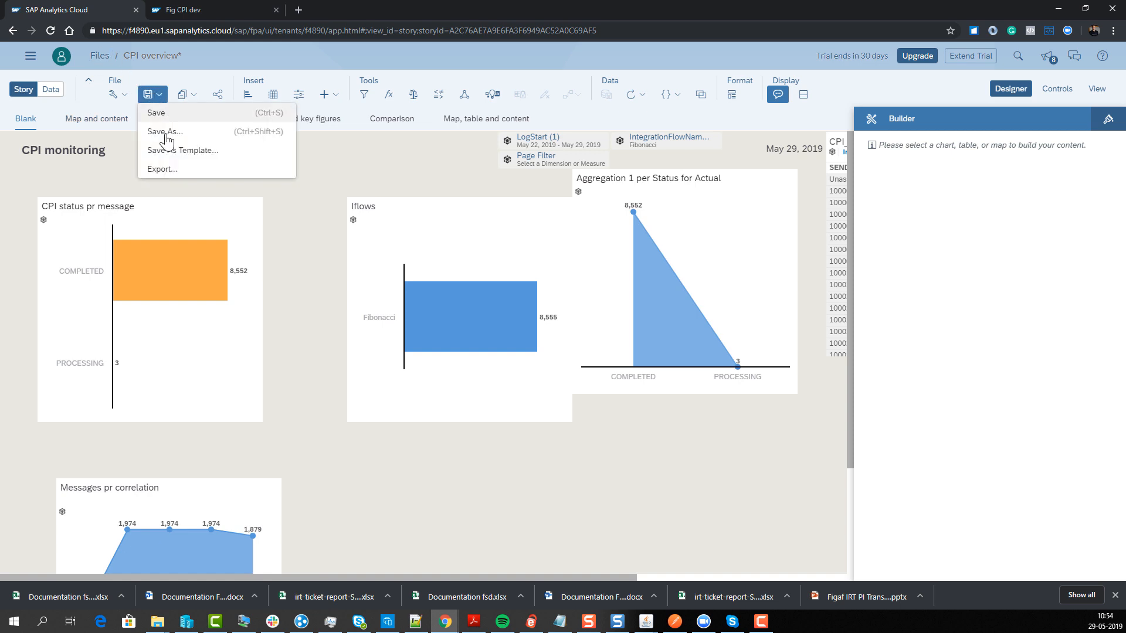
pyautogui.click(179, 112)
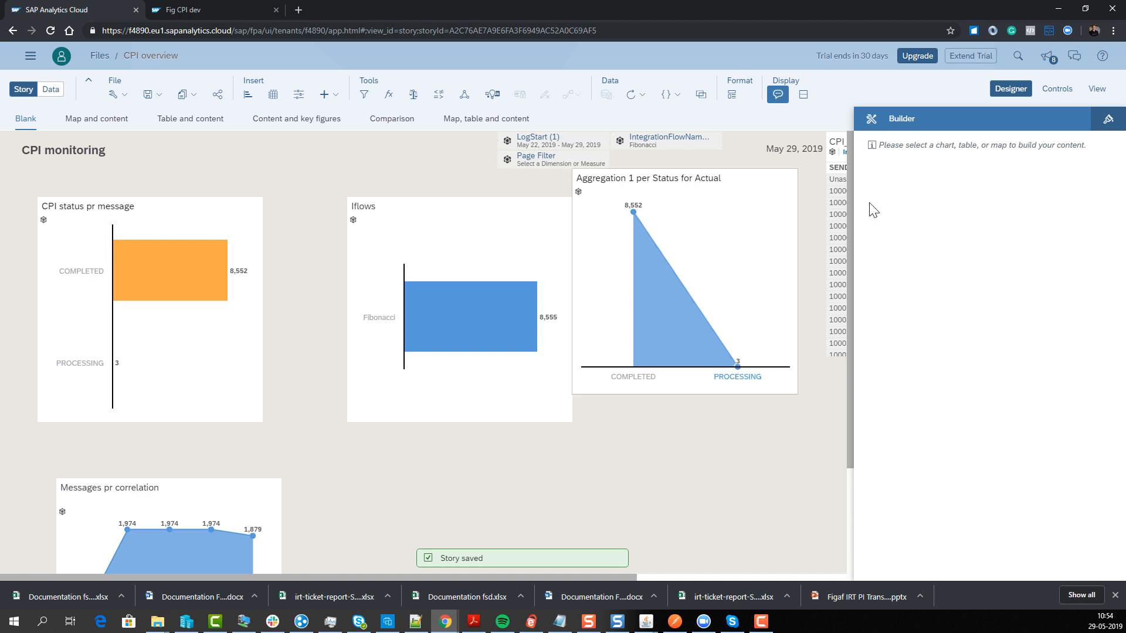
pyautogui.click(1106, 88)
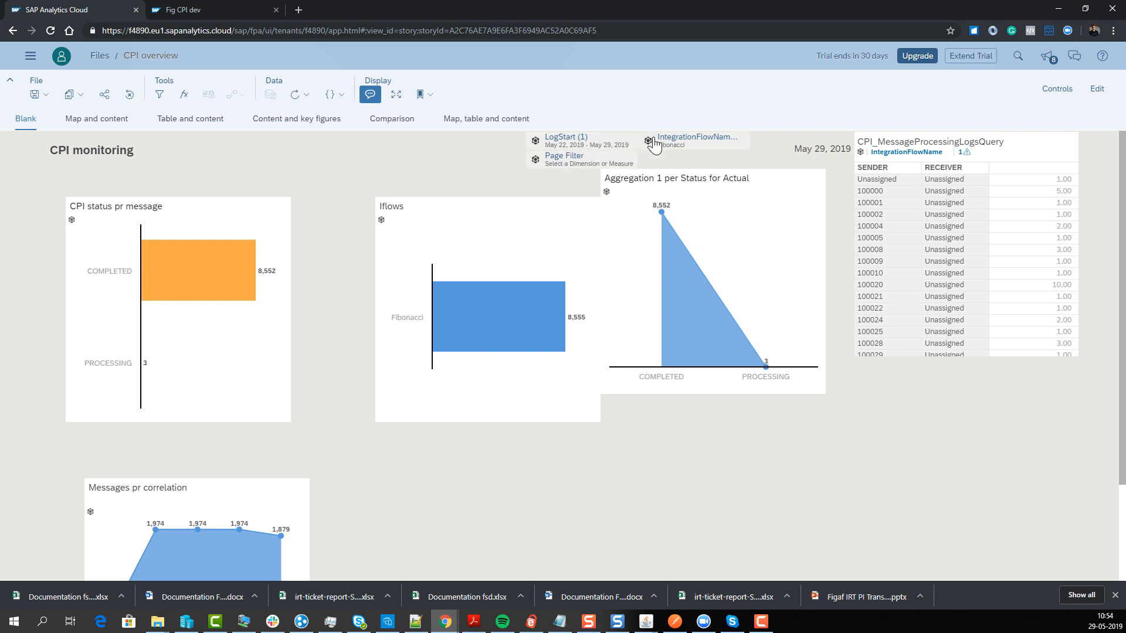
# - Set the IntegrationFlowName page filter to include all integration flows
pyautogui.click(676, 144)
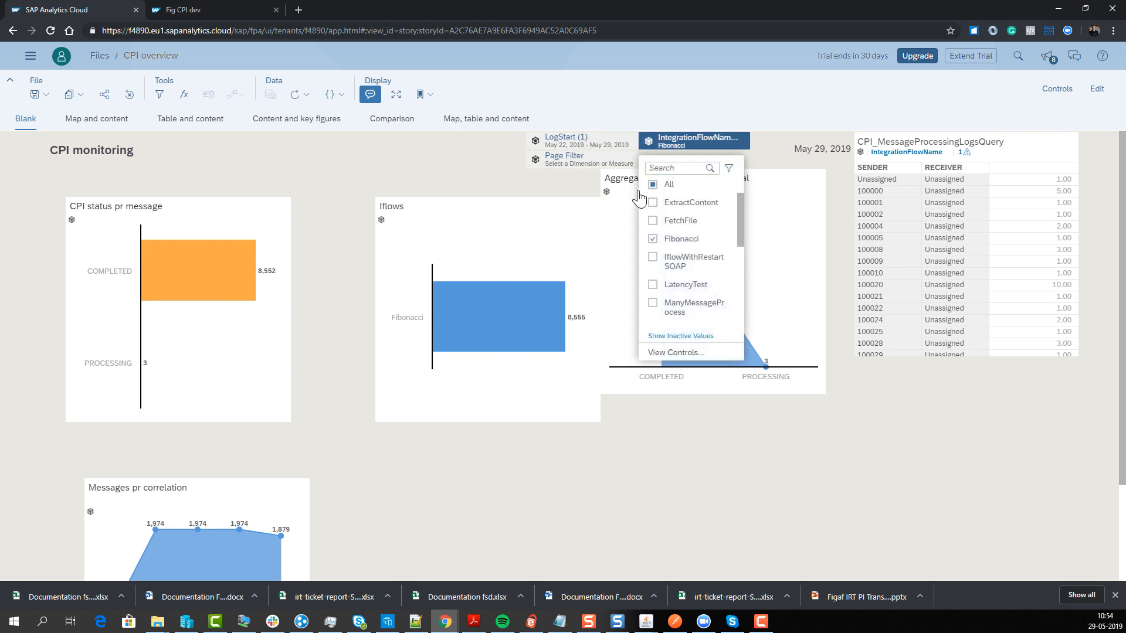
pyautogui.click(653, 185)
pyautogui.click(653, 185)
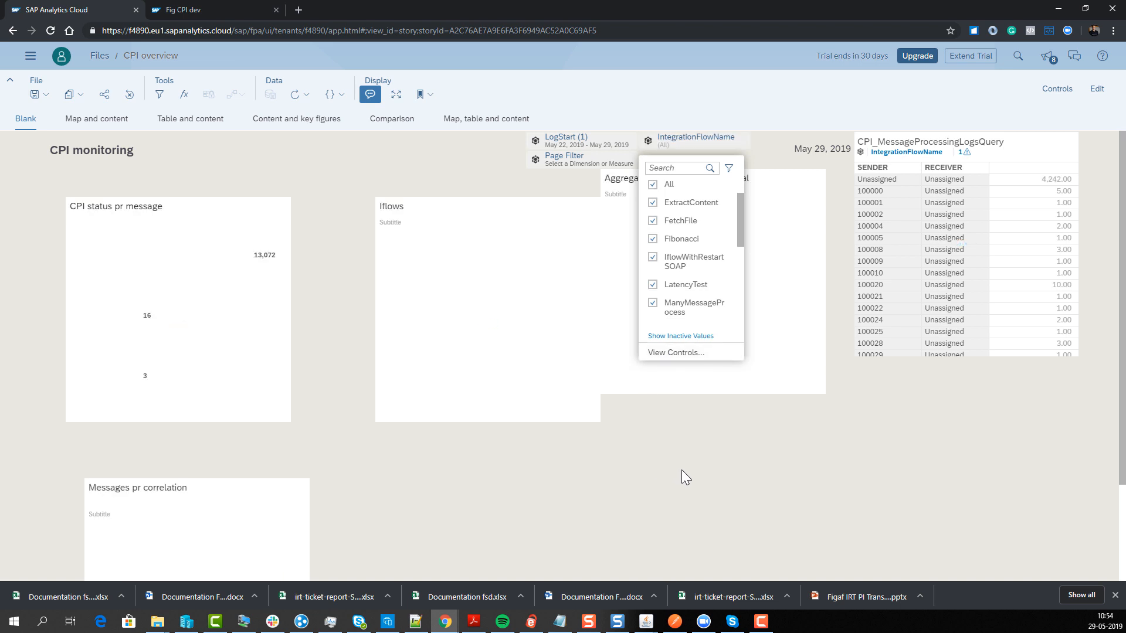
pyautogui.click(679, 426)
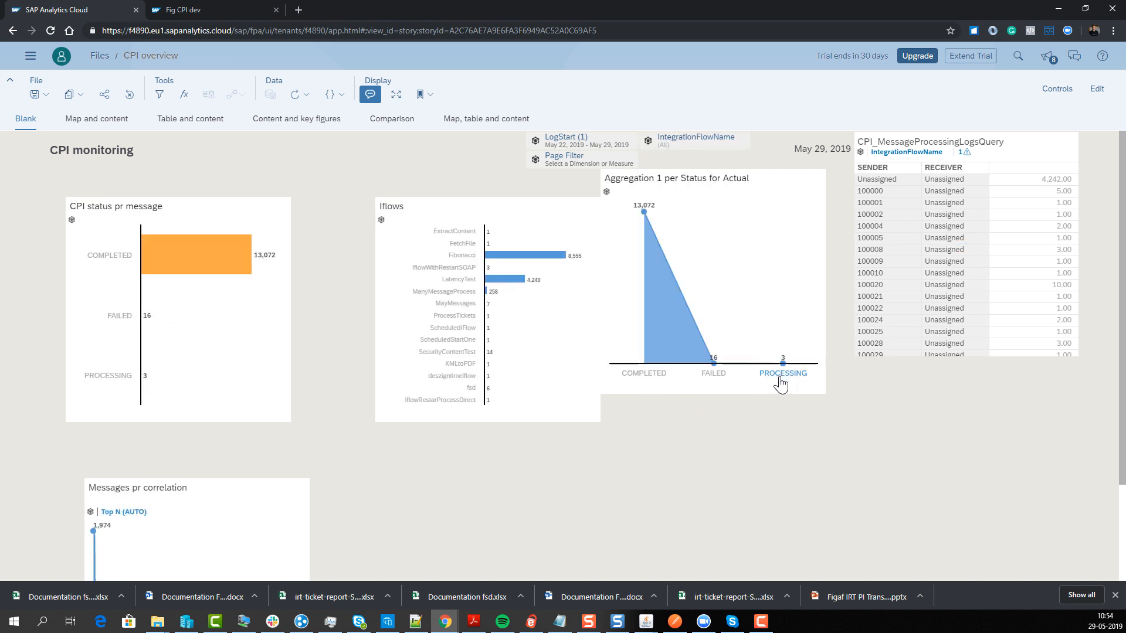